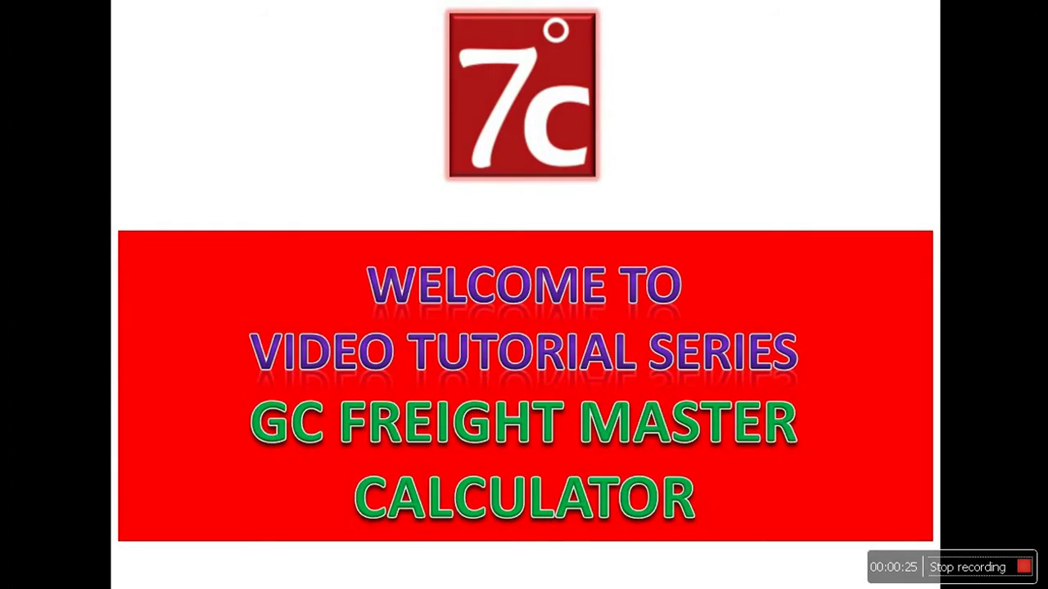
Switch to the GC freight calculator workbook and collapse the ribbon to its tab row
key(alt+Tab)
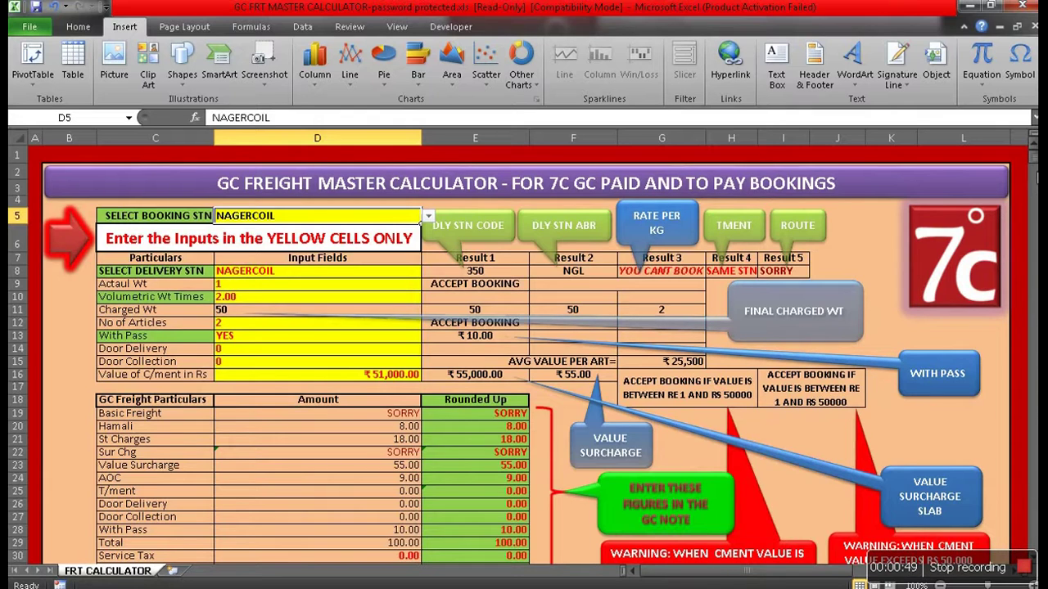
right_click(188, 32)
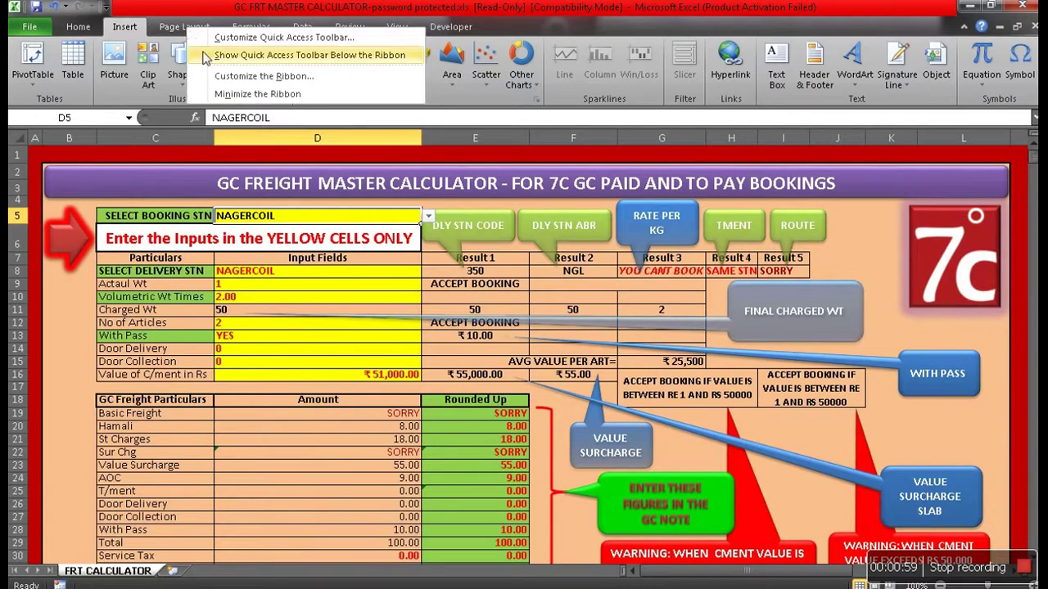
click(203, 94)
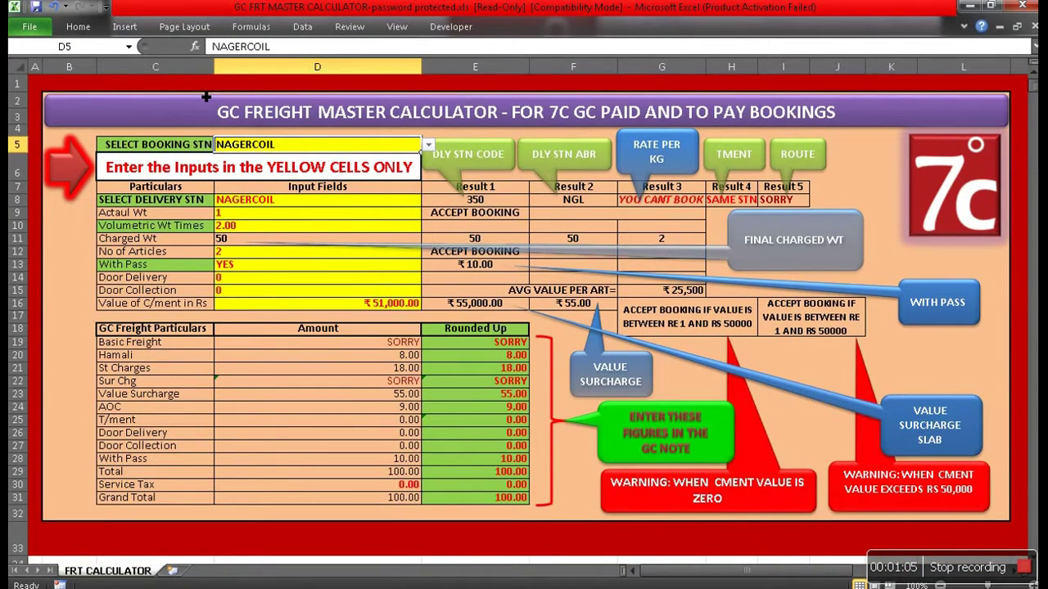
click(965, 27)
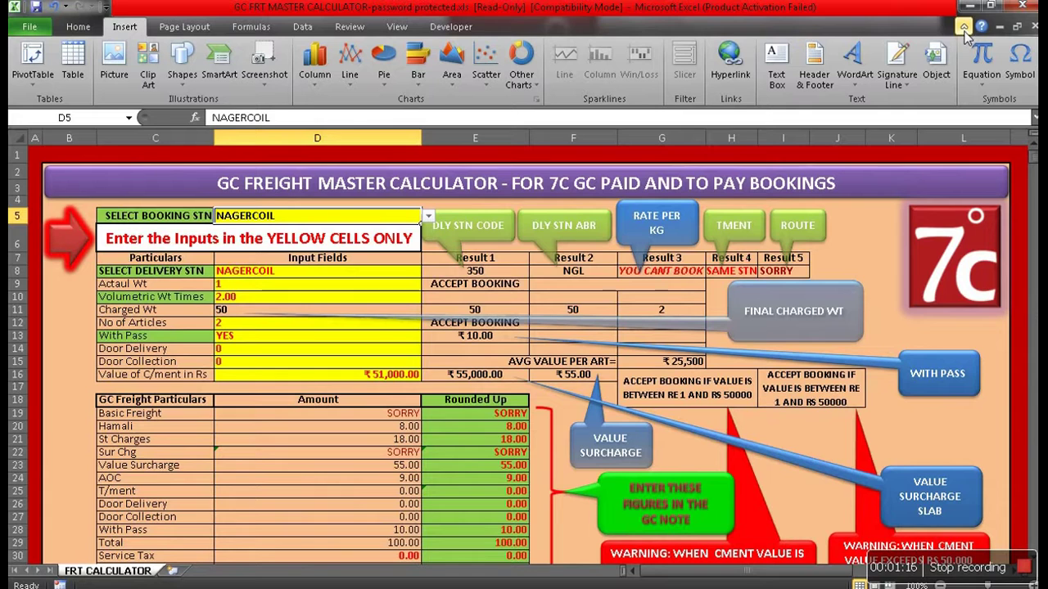
click(964, 28)
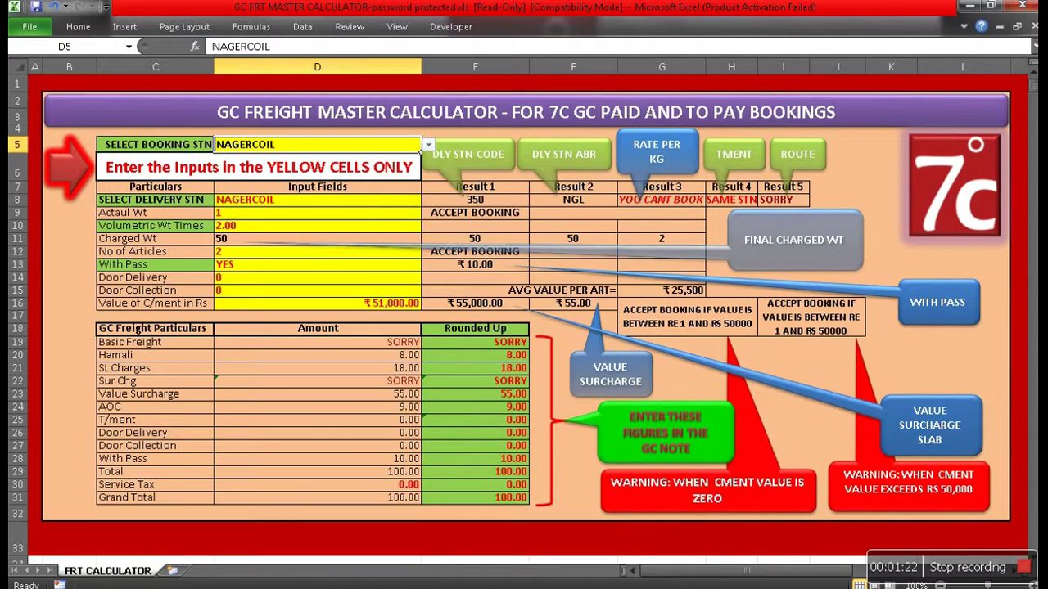
click(185, 27)
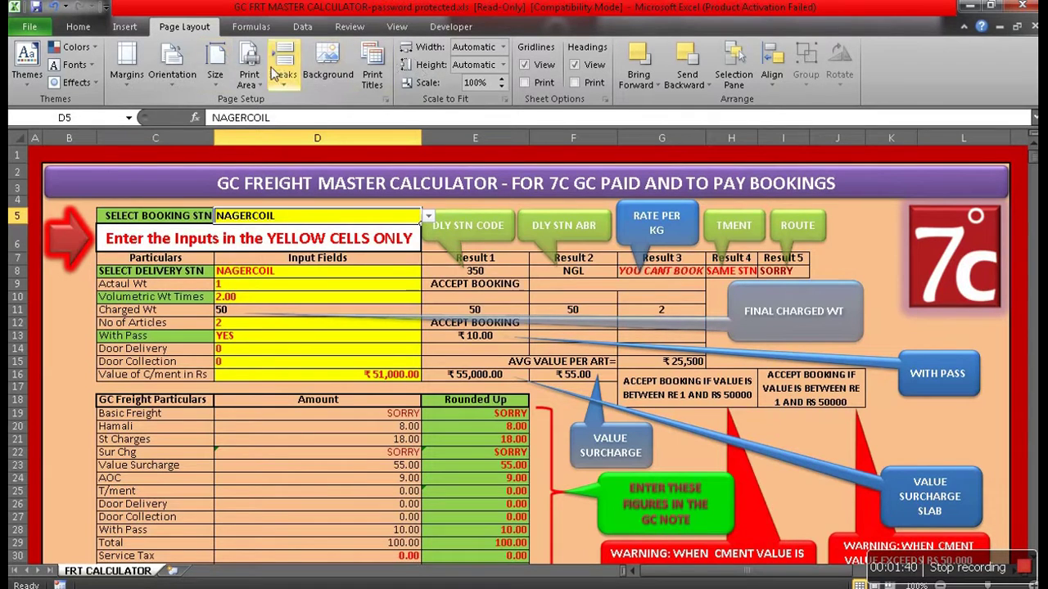
double_click(191, 28)
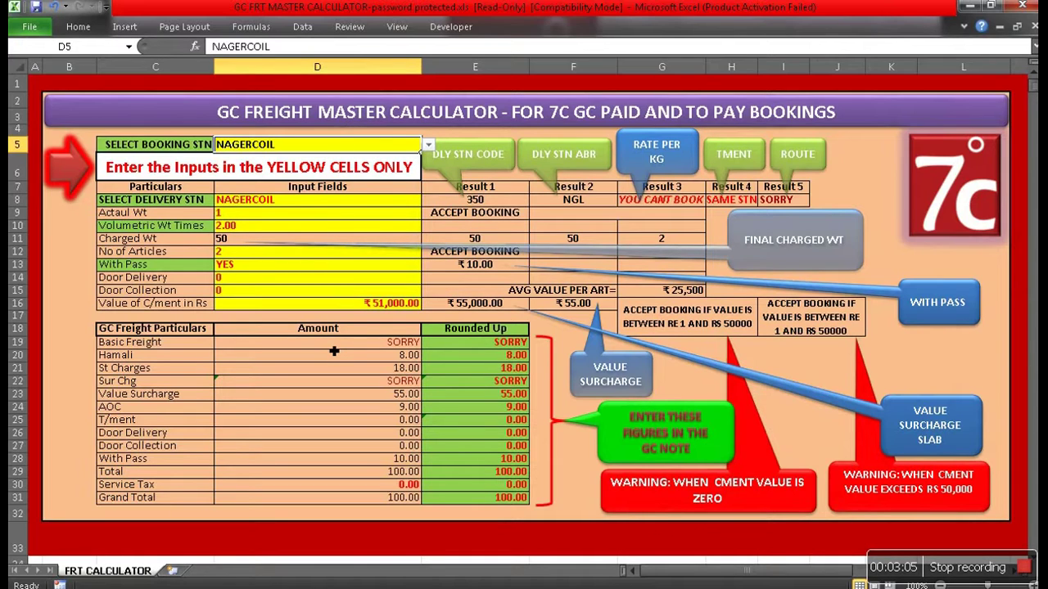
click(195, 148)
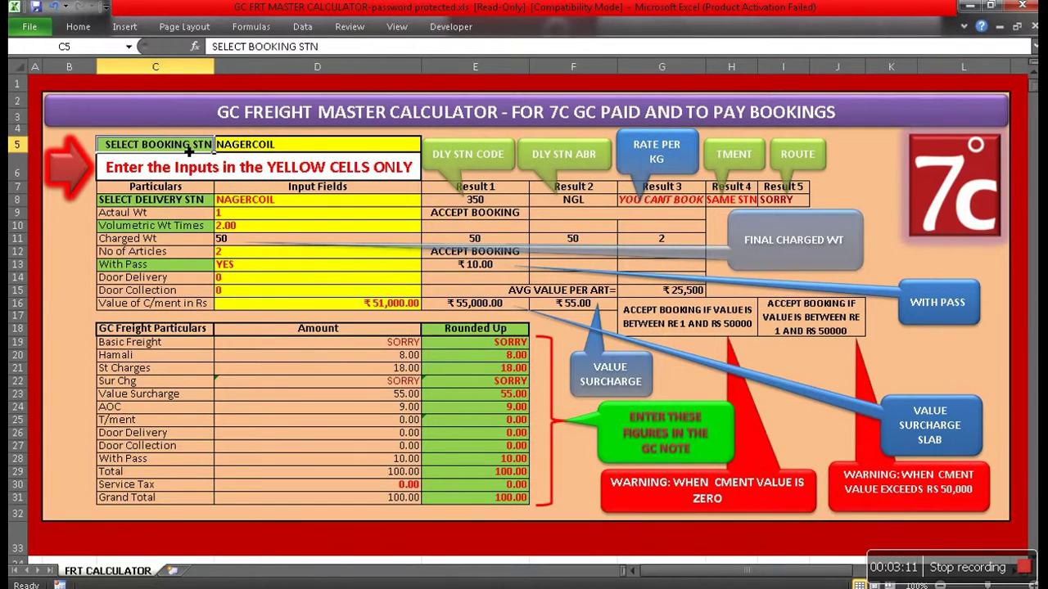
click(194, 207)
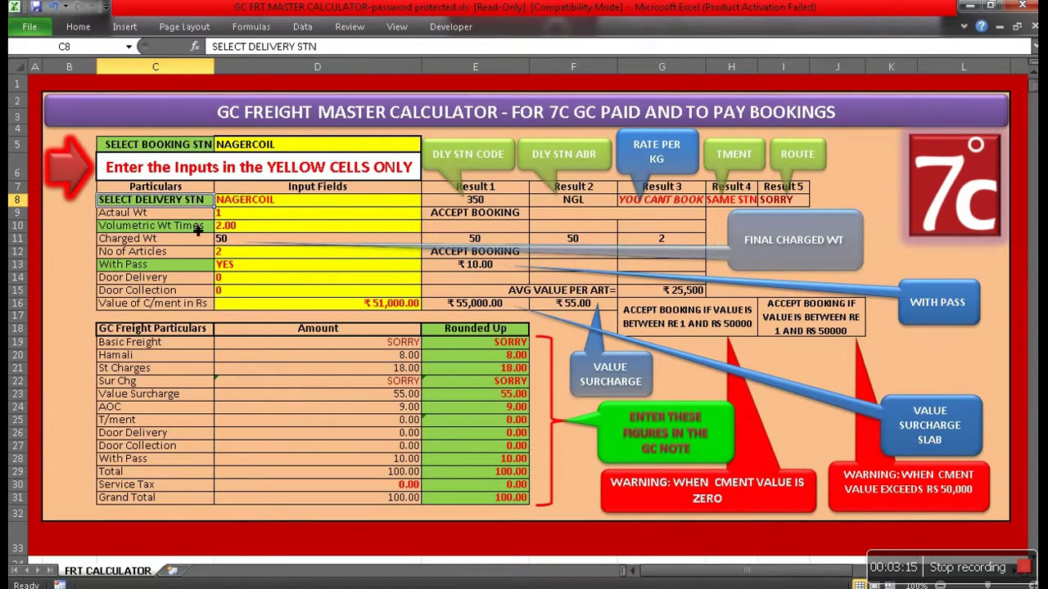
click(198, 230)
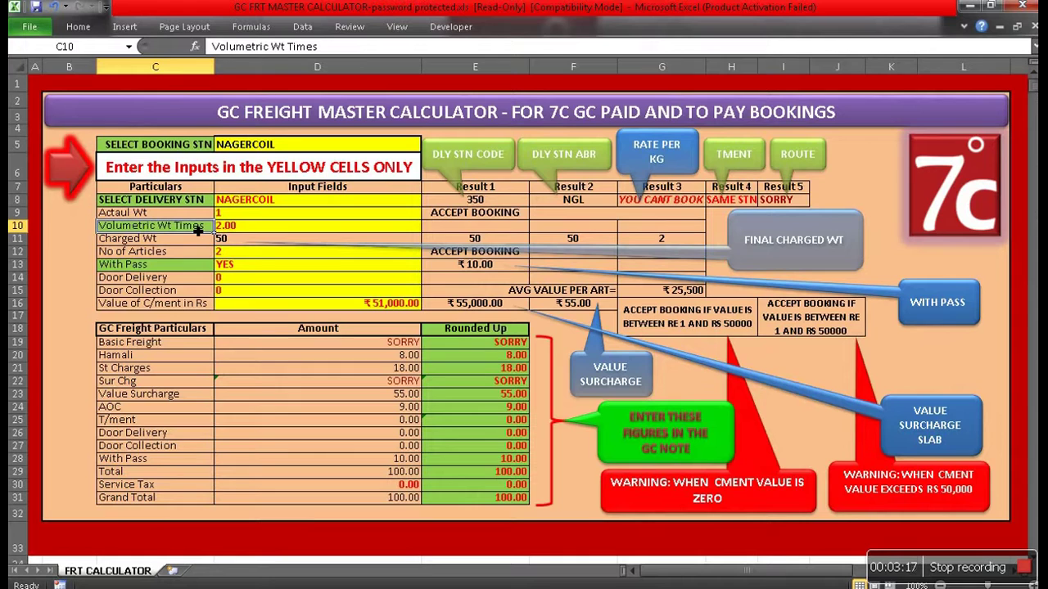
click(200, 273)
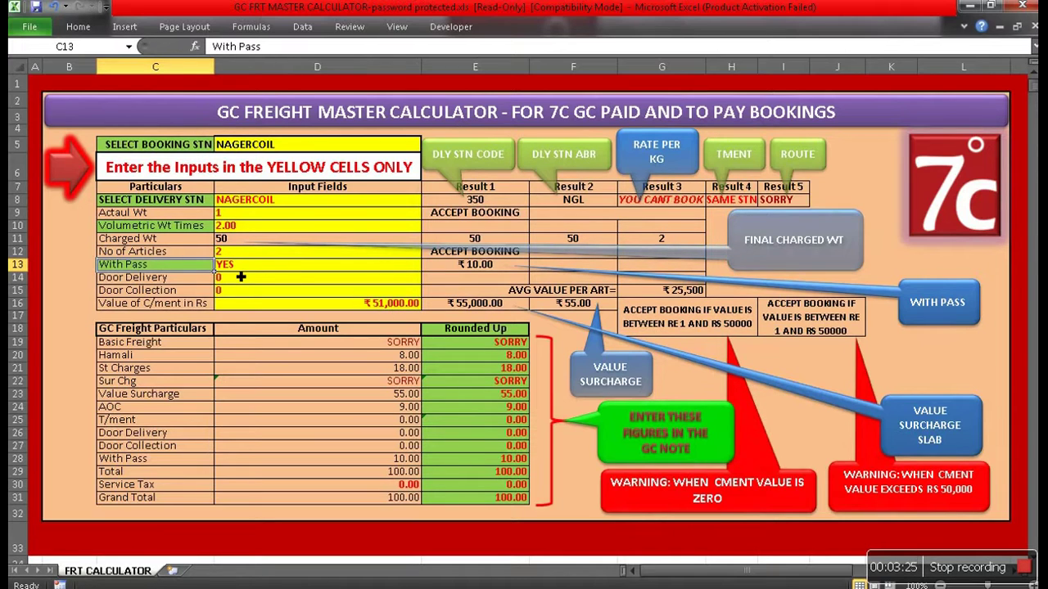
click(287, 151)
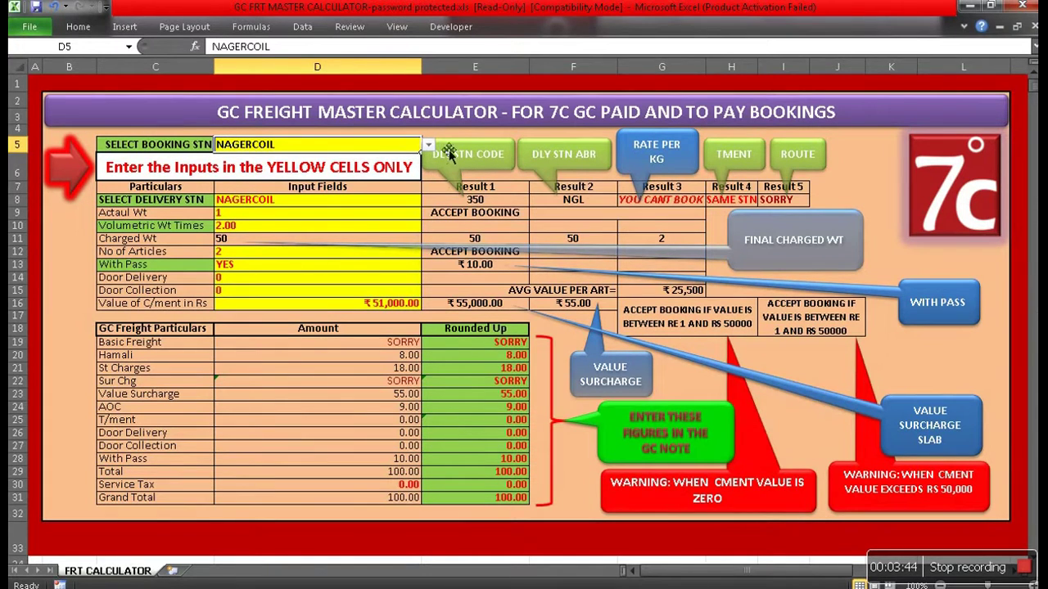
click(428, 145)
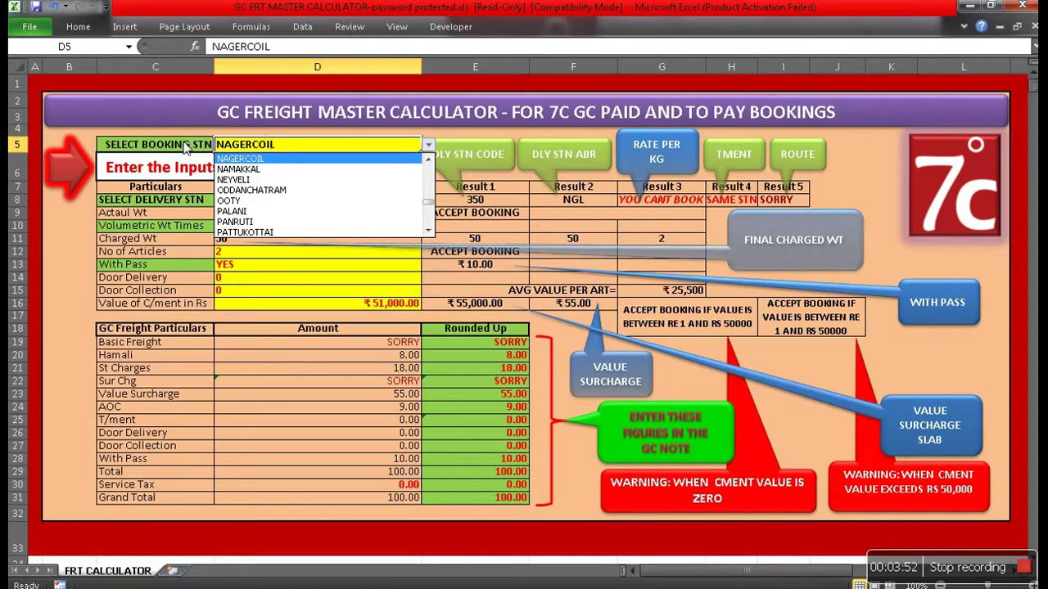
key(Escape)
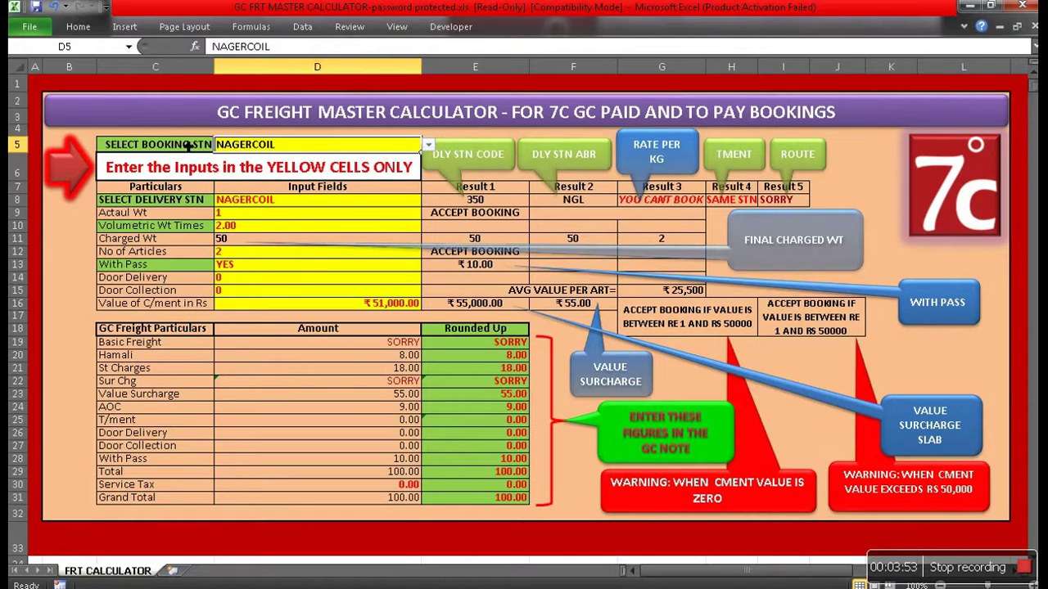
click(186, 203)
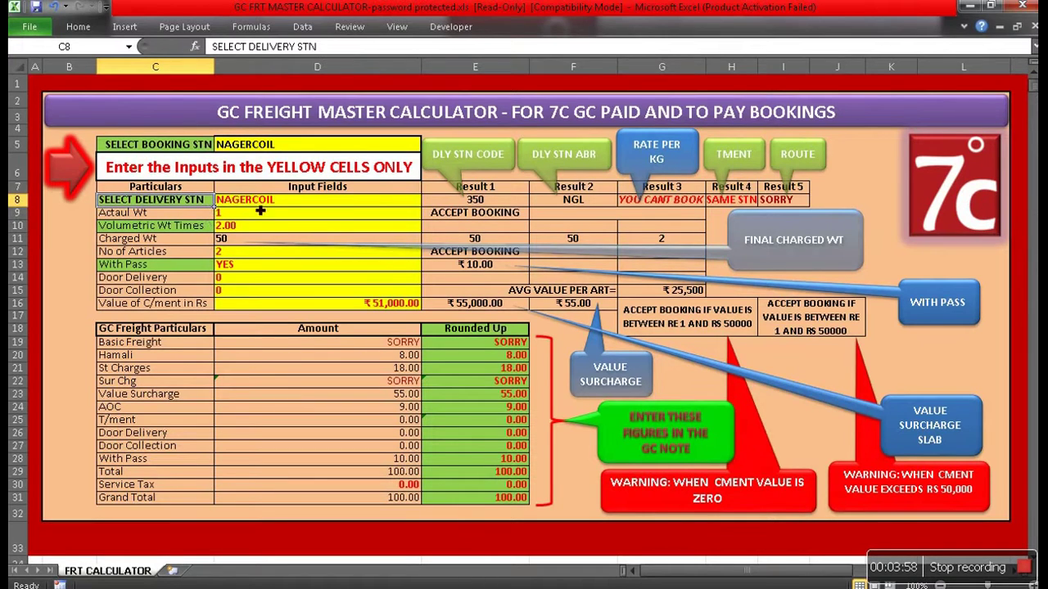
key(Right)
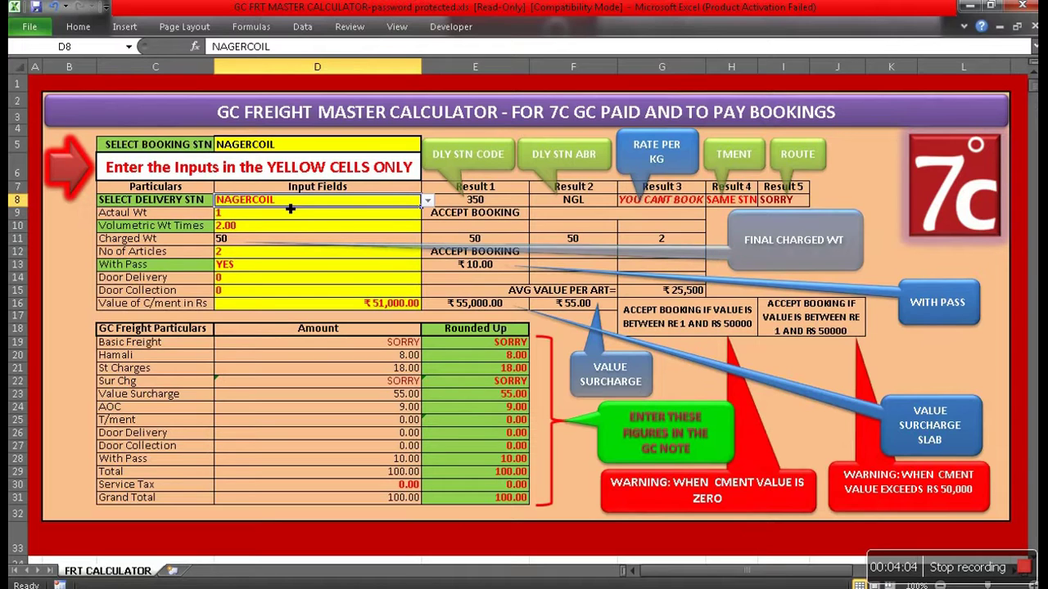
click(427, 201)
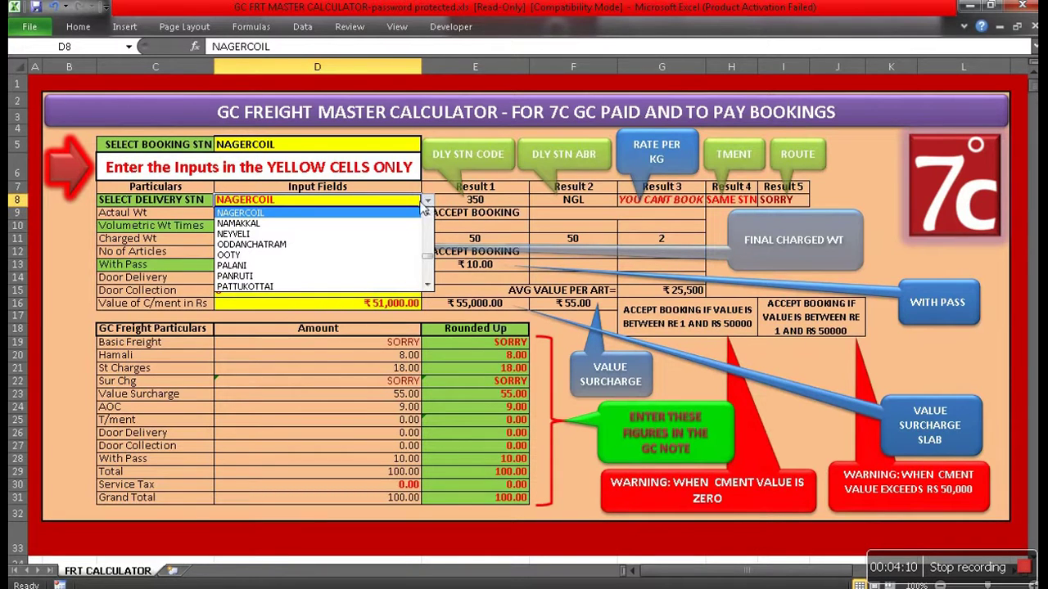
click(416, 202)
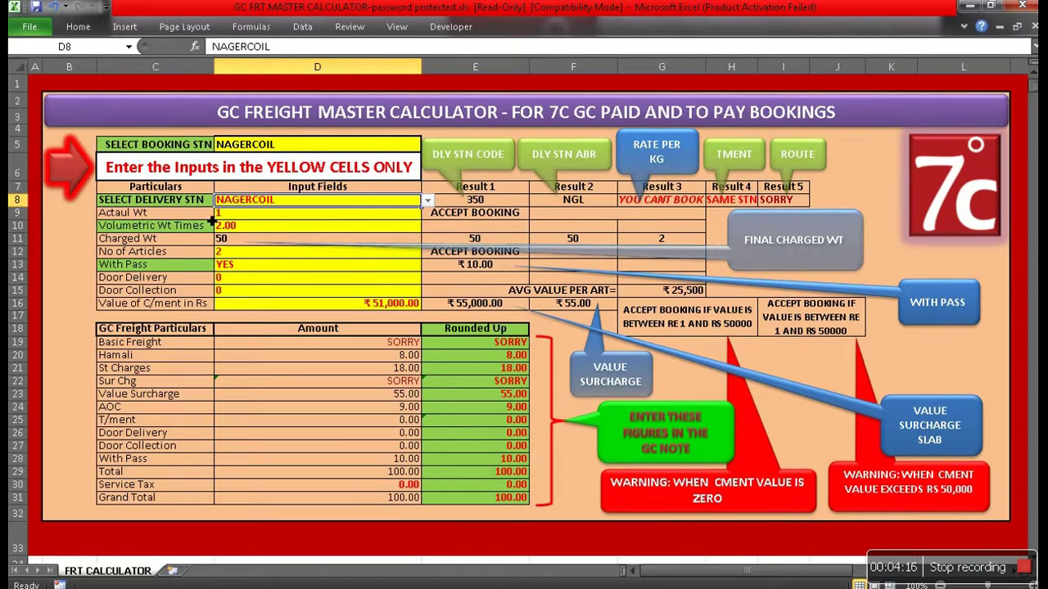
click(210, 217)
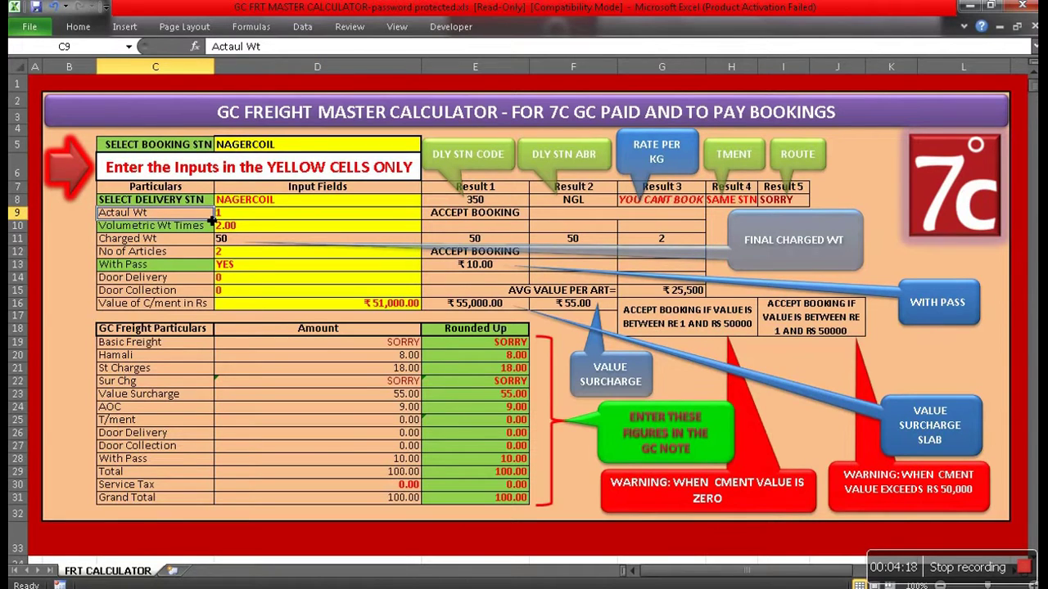
click(244, 219)
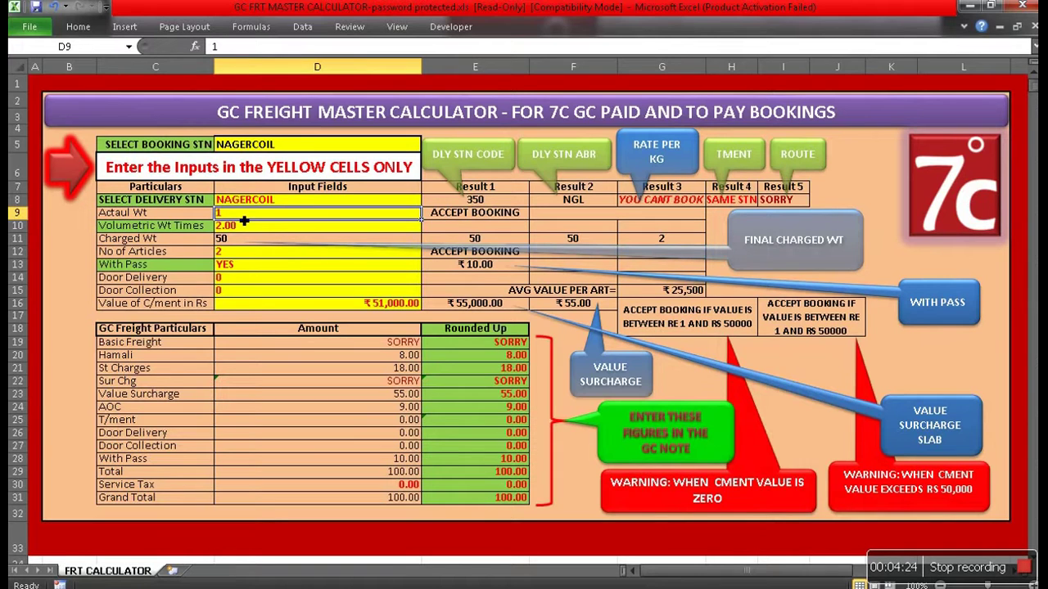
click(202, 230)
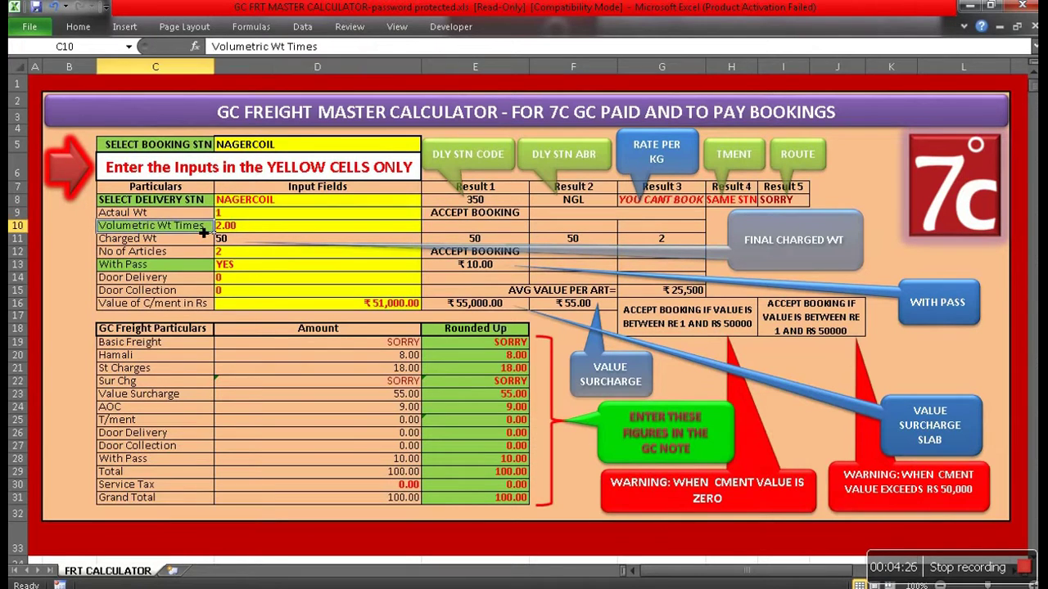
click(262, 230)
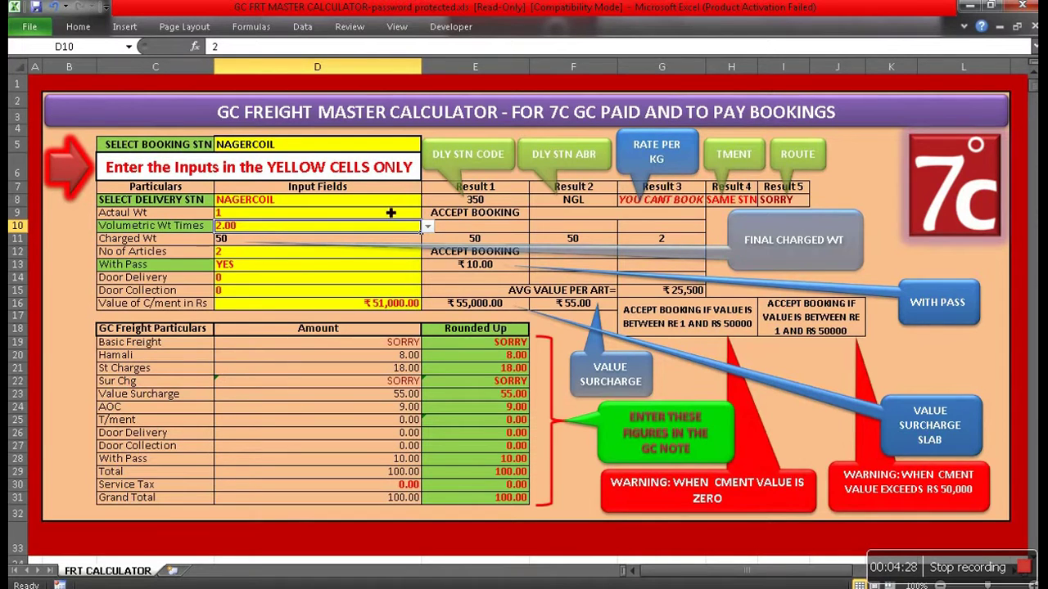
click(428, 228)
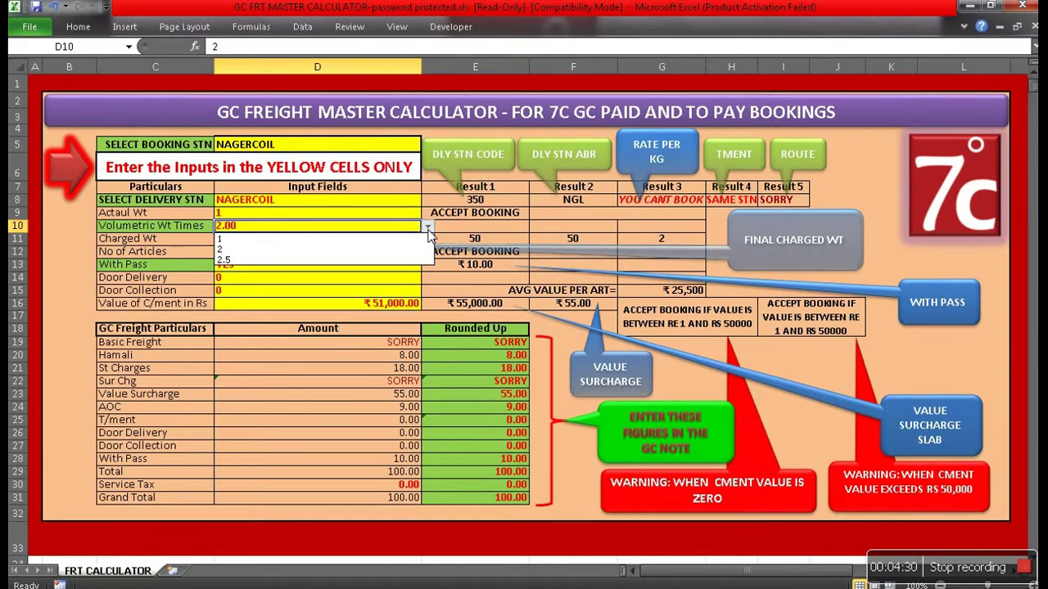
click(428, 229)
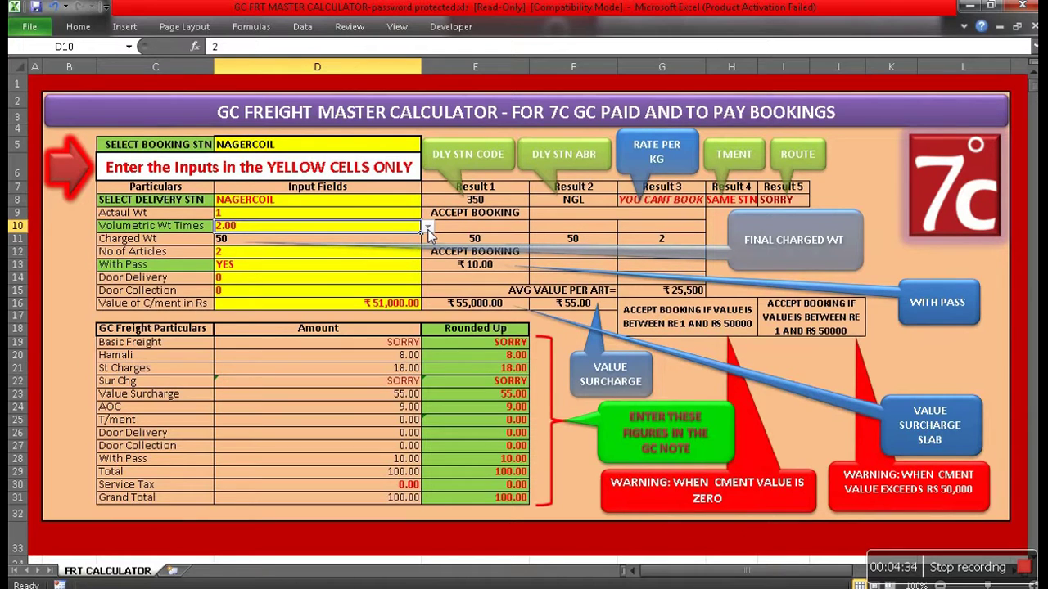
click(384, 268)
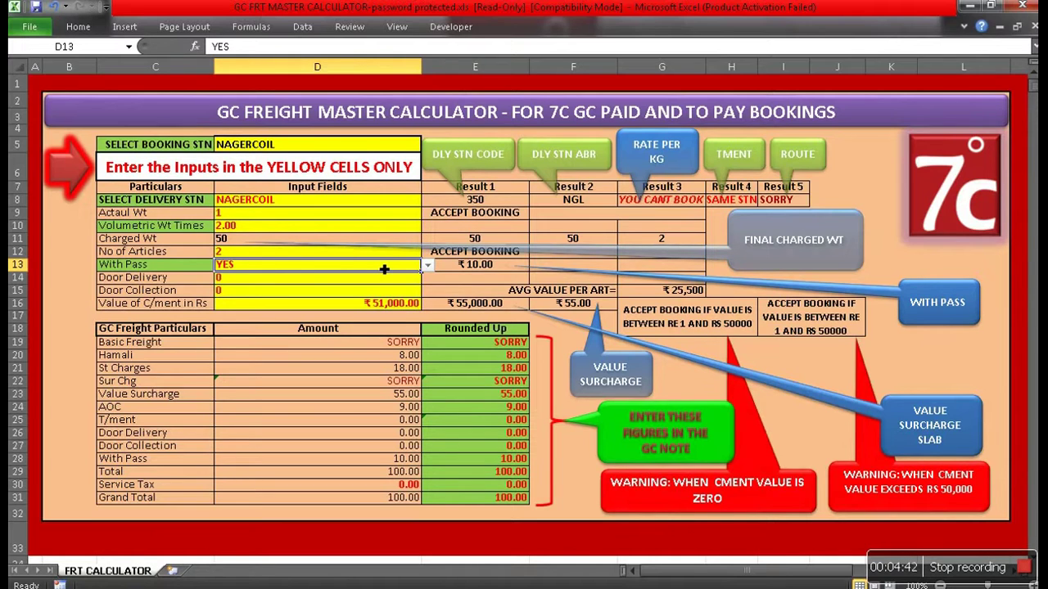
click(429, 266)
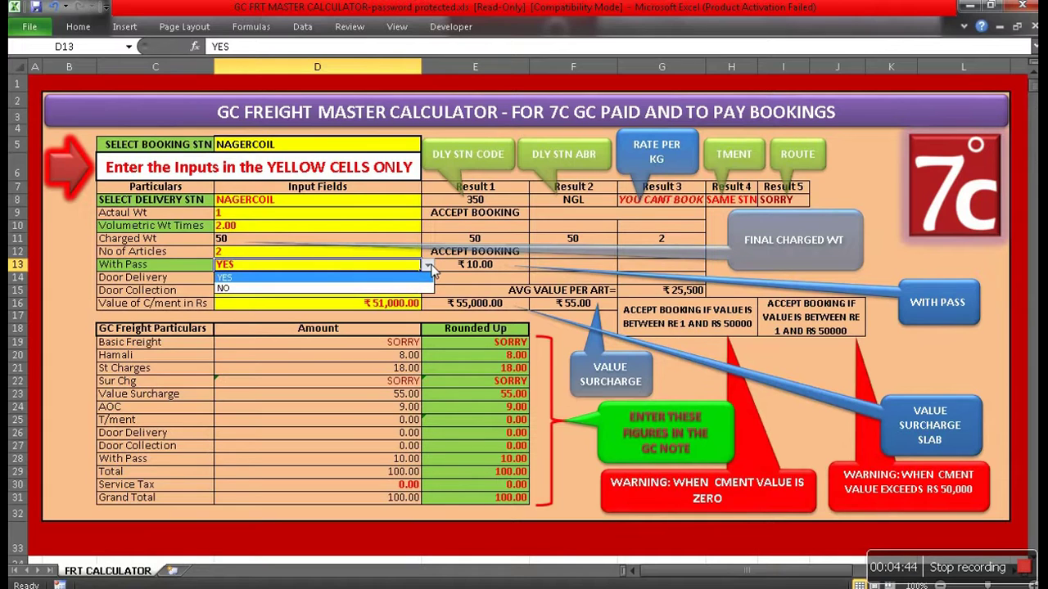
click(429, 266)
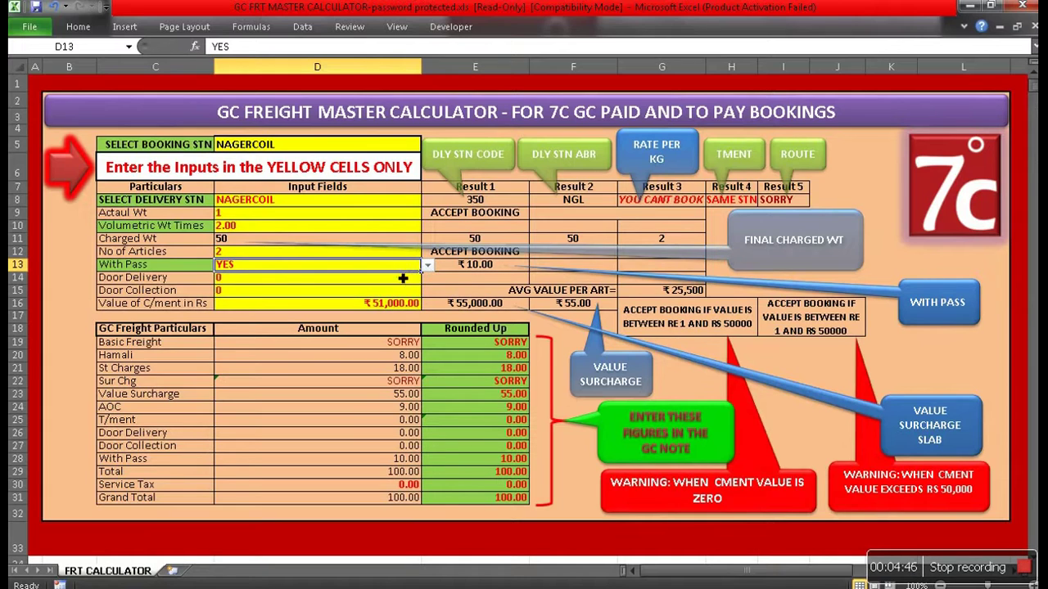
click(403, 281)
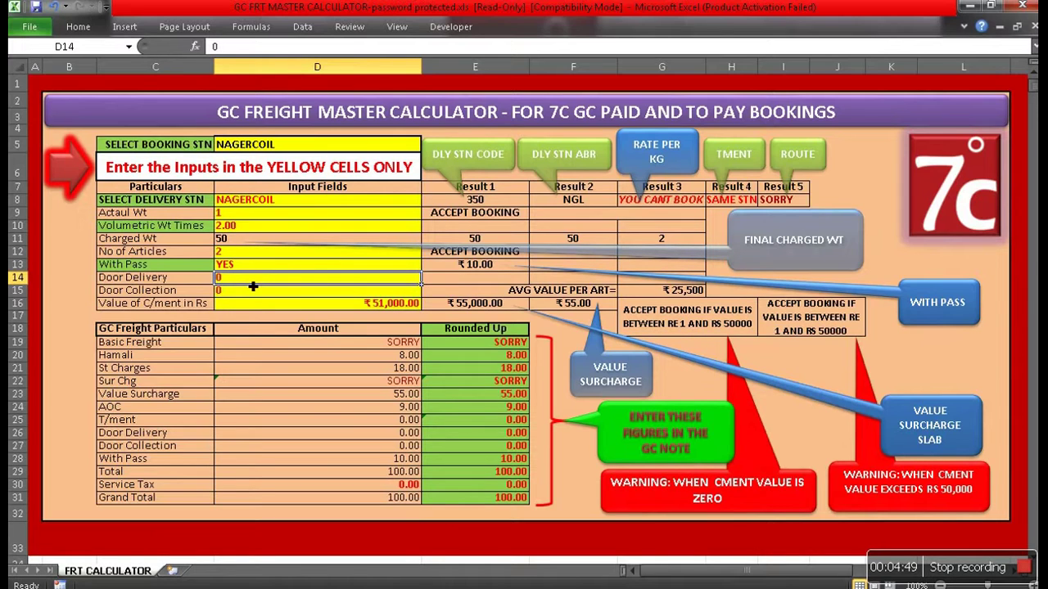
click(299, 213)
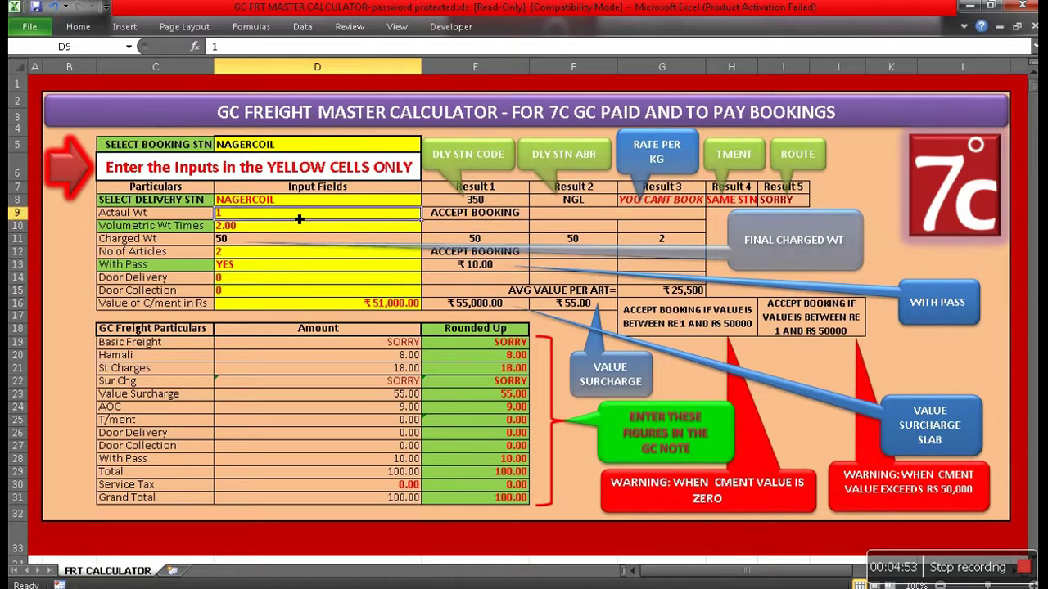
click(293, 289)
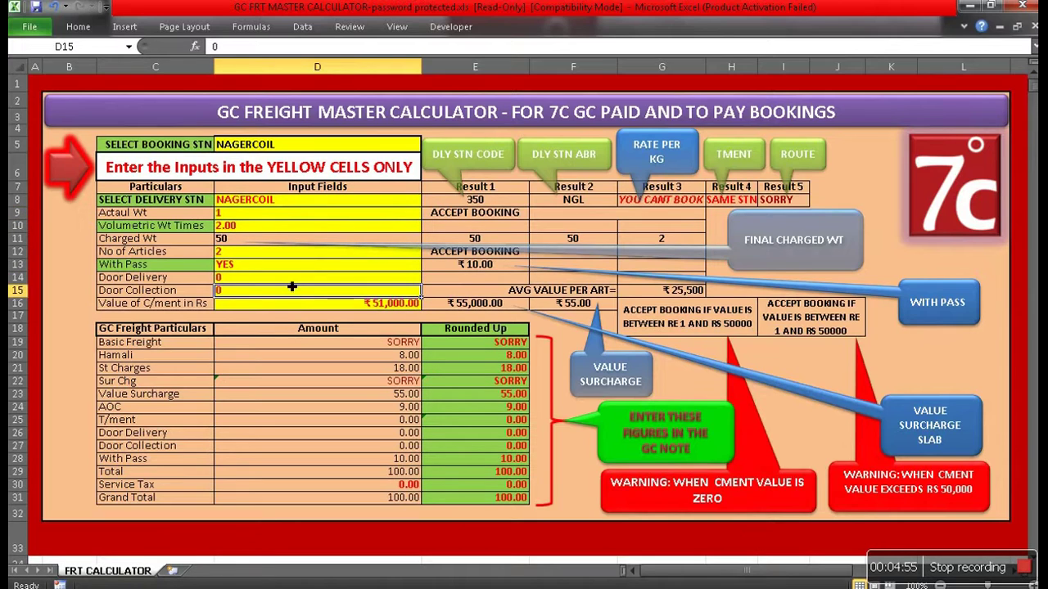
click(292, 281)
click(293, 300)
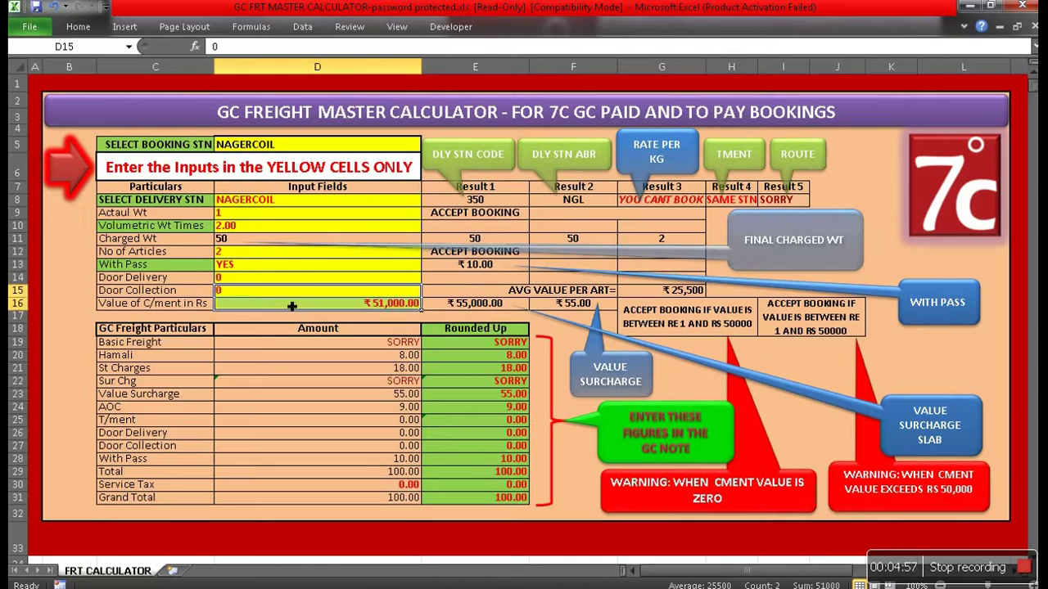
click(292, 294)
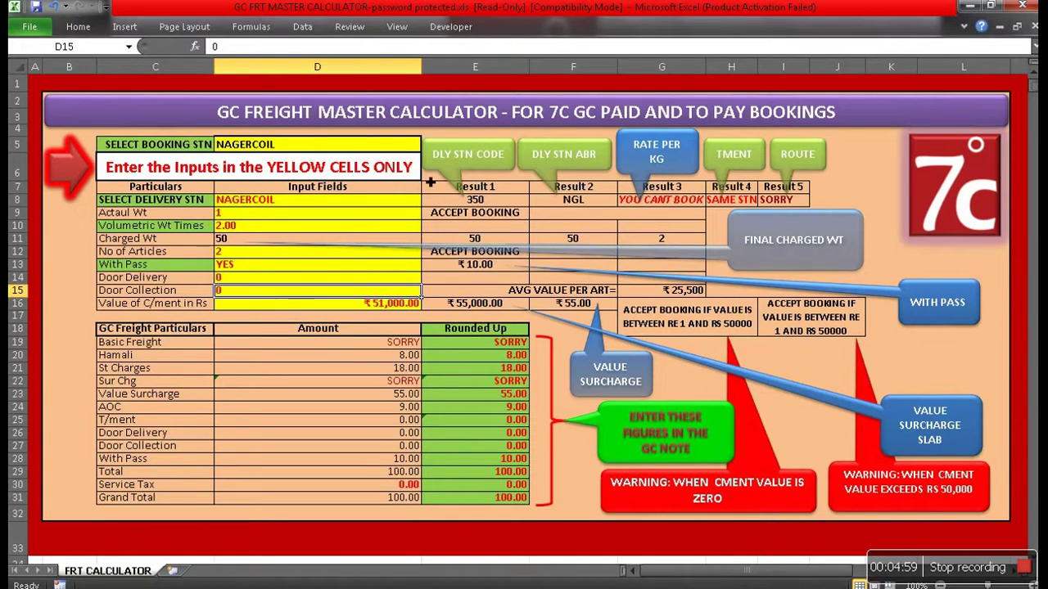
click(393, 150)
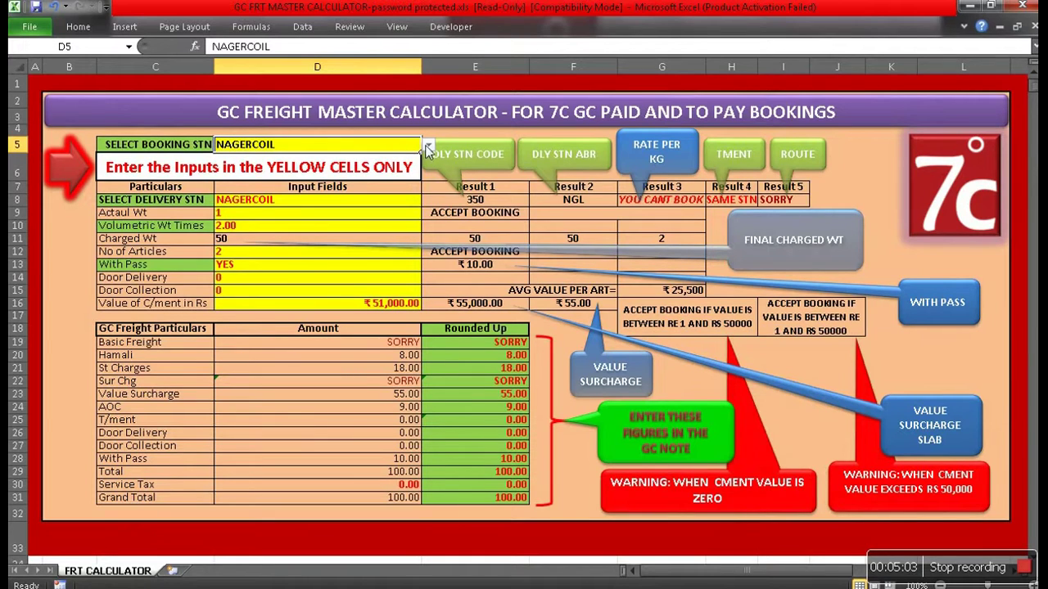
Set the D5 booking station to ARANI, giving rate 1.93 and Grand Total 247.00
click(427, 146)
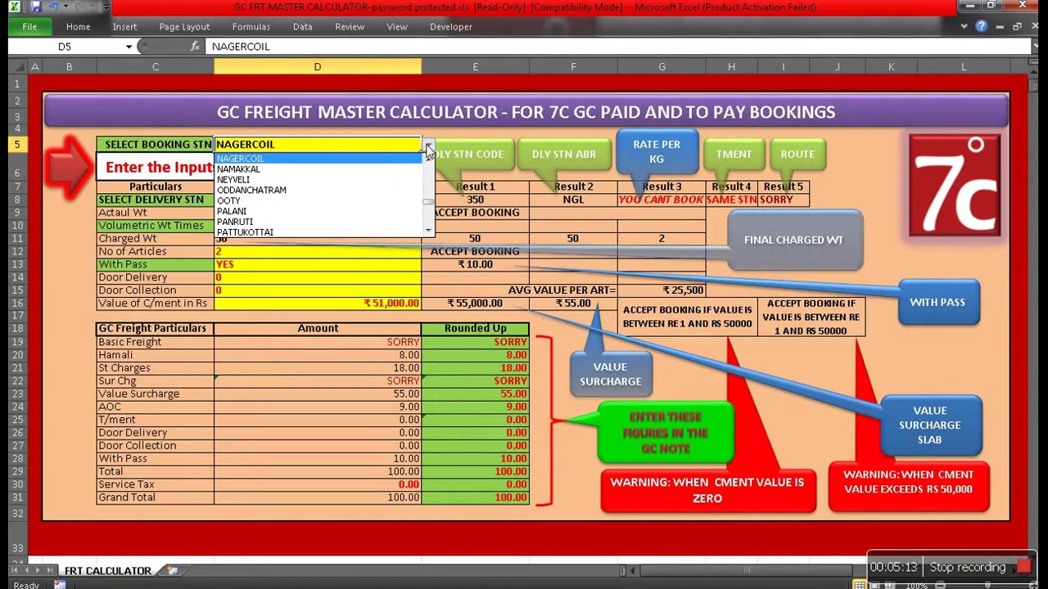
click(426, 149)
click(427, 149)
key(Up)
key(Up)
key(Up)
key(Up)
key(Up)
key(Up)
key(Up)
key(Up)
key(Up)
key(Up)
key(Up)
key(Up)
key(Up)
key(Up)
key(Up)
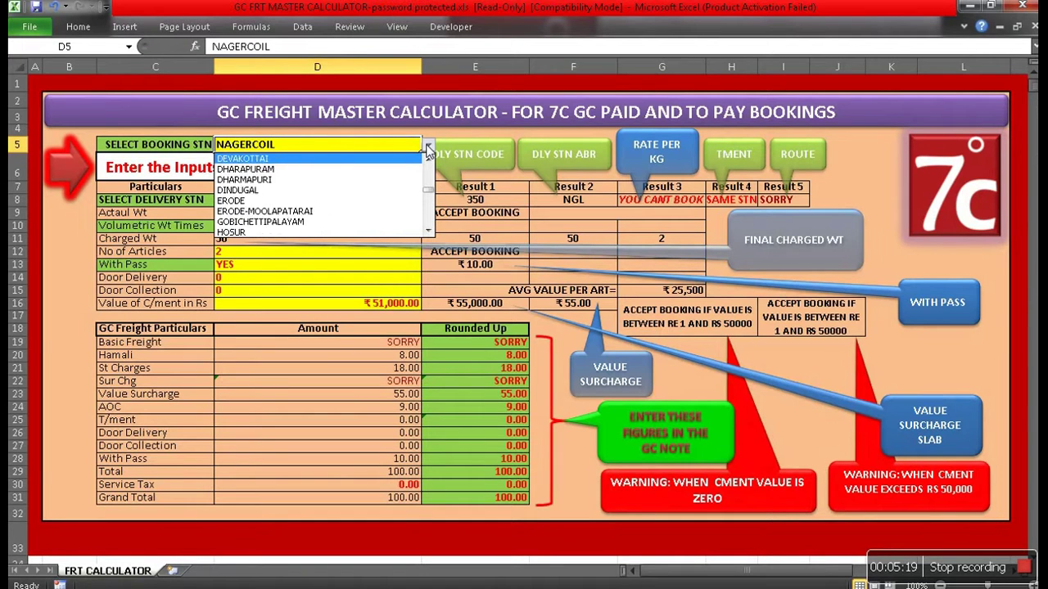
key(Up)
key(Up)
key(Up)
key(Up)
key(Up)
key(Up)
key(Up)
key(Up)
key(Up)
key(Up)
key(Up)
key(Up)
key(Up)
key(Up)
key(Up)
key(Up)
key(Up)
key(Up)
key(Up)
key(Up)
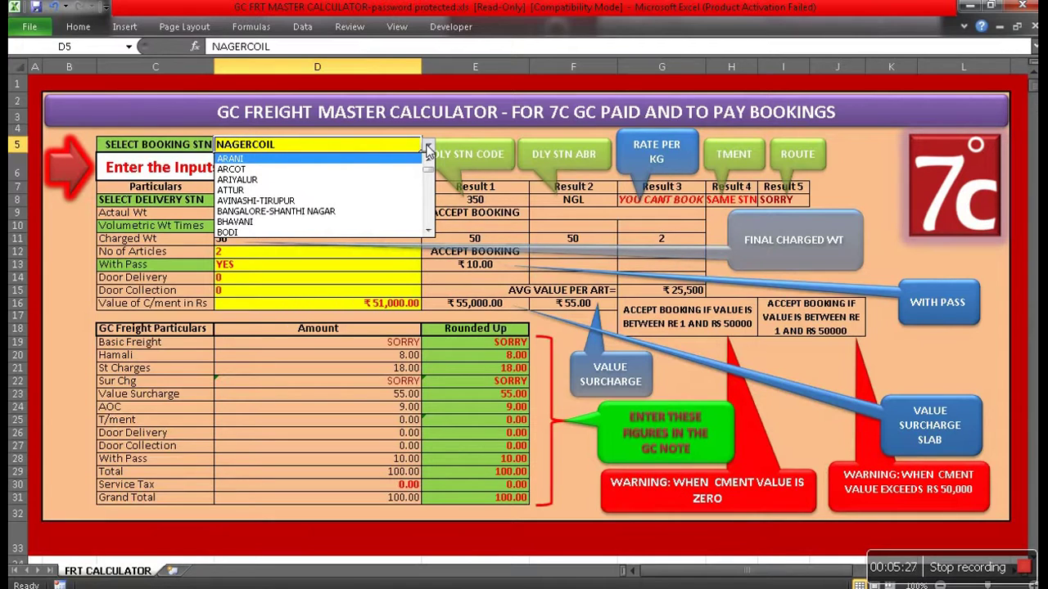
key(Return)
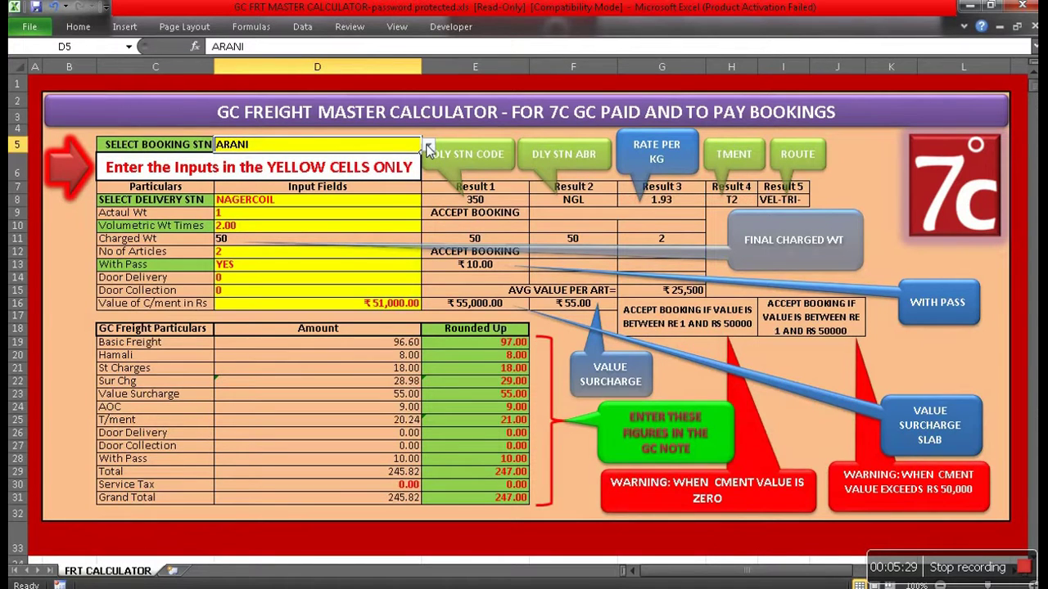
click(407, 205)
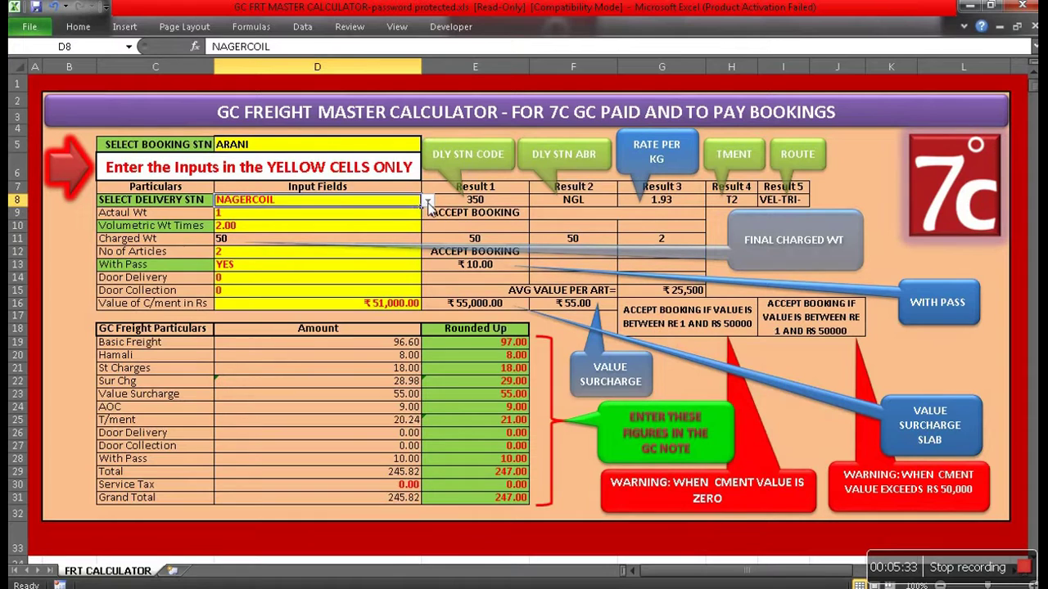
Choose ARCOT as the D8 delivery station and inspect the H8 transshipment formula
click(428, 201)
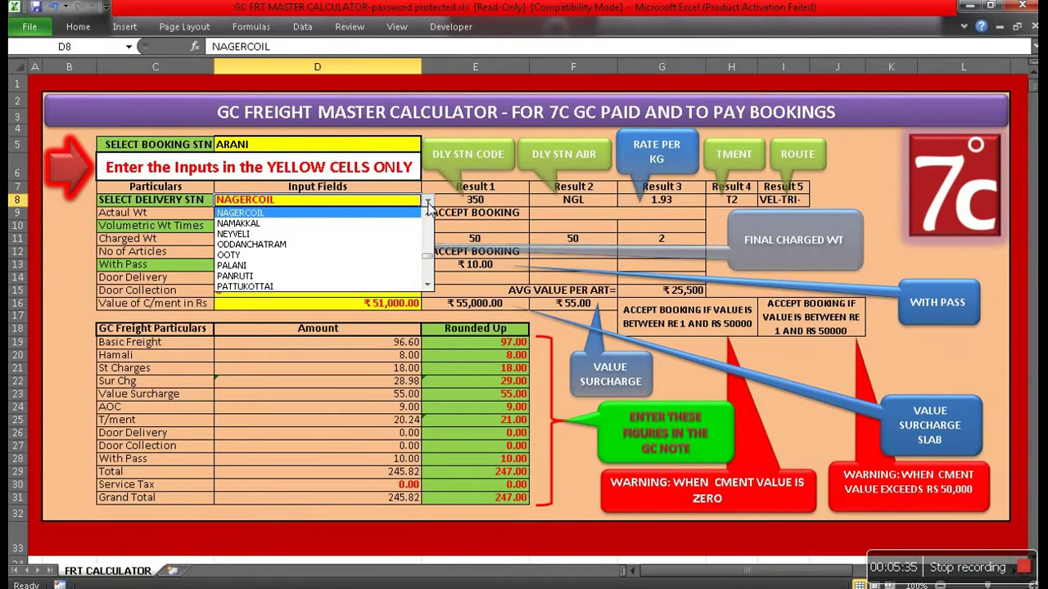
key(Up)
key(Up)
key(Up)
key(Up)
key(Up)
key(Up)
key(Up)
key(Up)
key(Up)
key(Up)
key(Up)
key(Up)
key(Up)
key(Up)
key(Up)
key(Up)
key(Up)
key(Up)
key(Up)
key(Up)
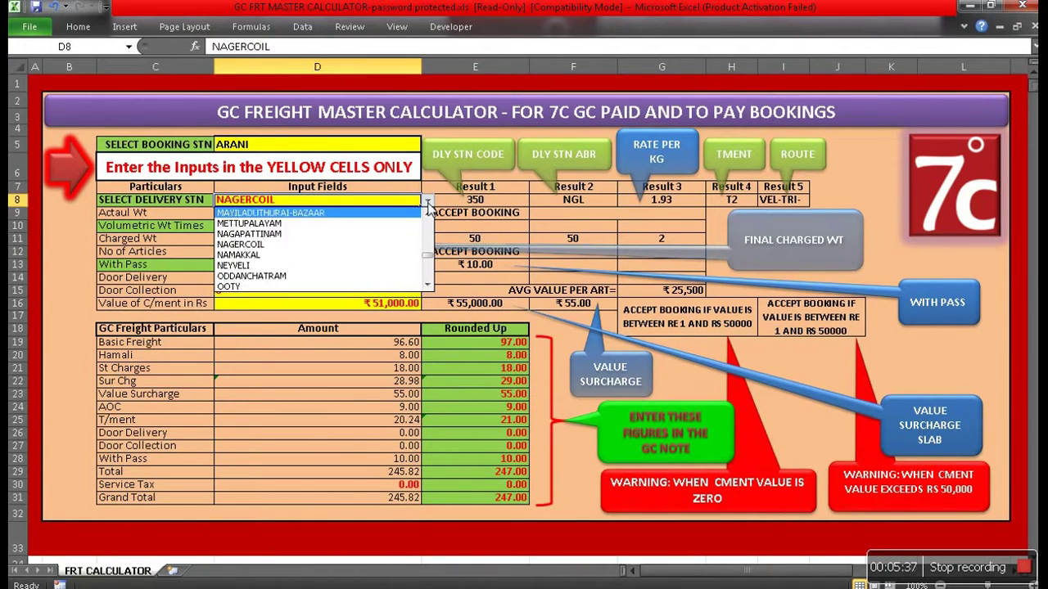
key(Up)
key(Up)
key(Up)
key(Up)
key(Up)
key(Up)
key(Up)
key(Up)
key(Up)
key(Up)
key(Up)
key(Up)
key(Up)
key(Up)
key(Up)
key(Up)
key(Up)
key(Up)
key(Up)
key(Up)
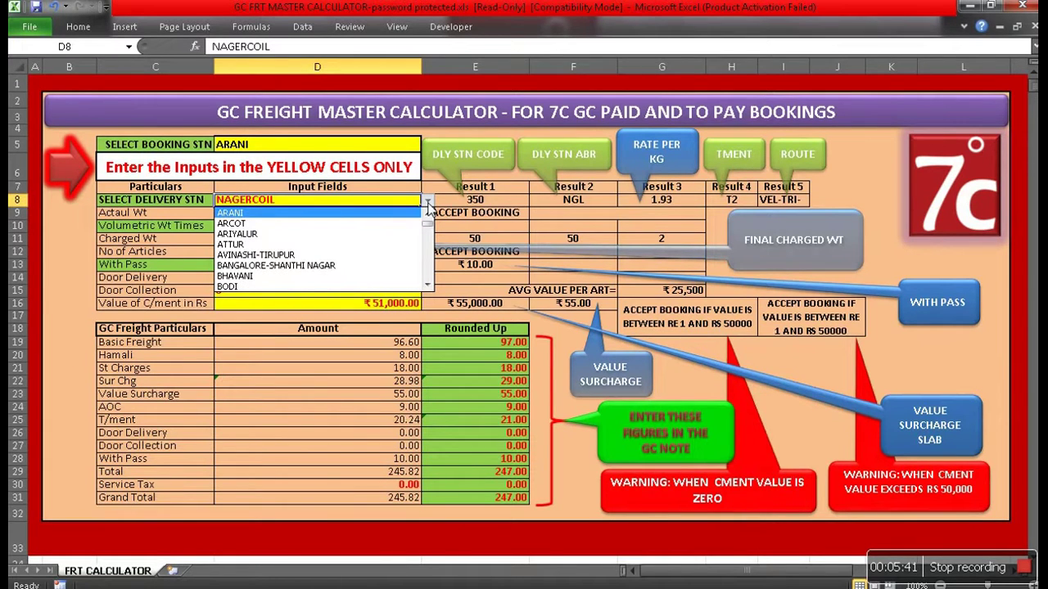
key(Down)
key(Return)
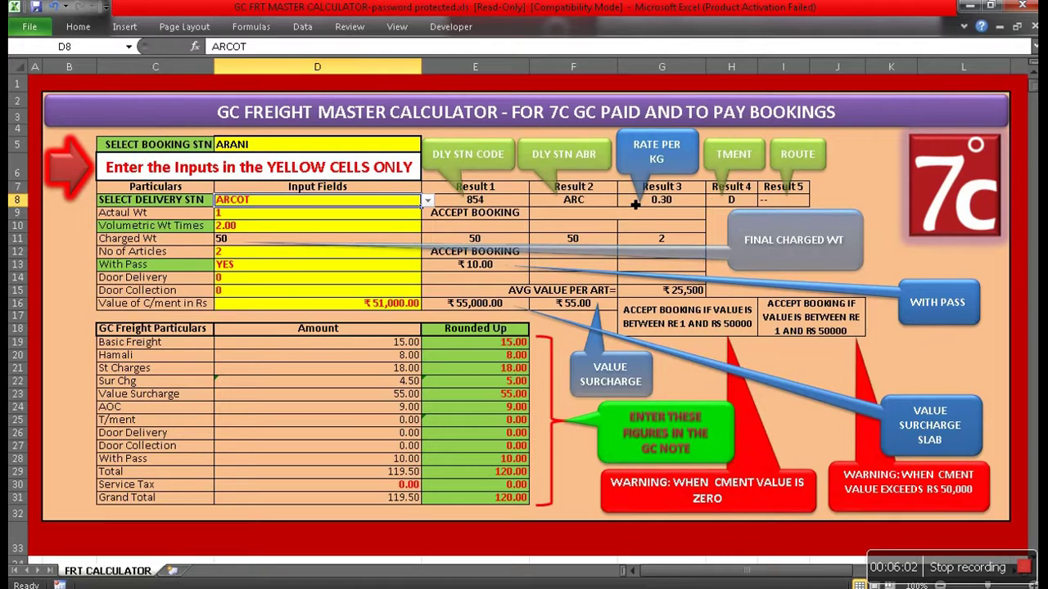
click(721, 205)
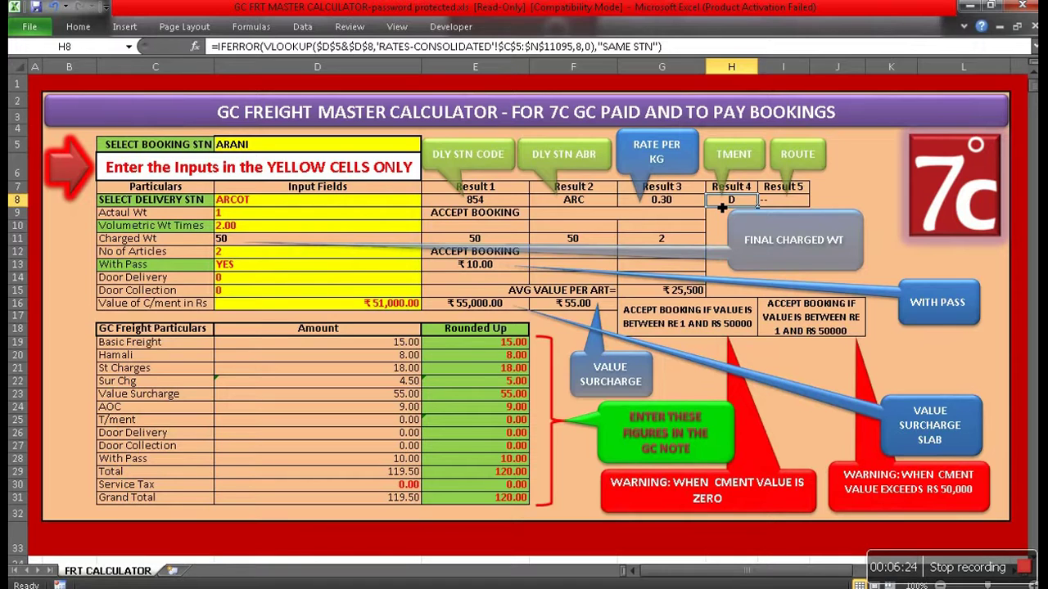
click(781, 205)
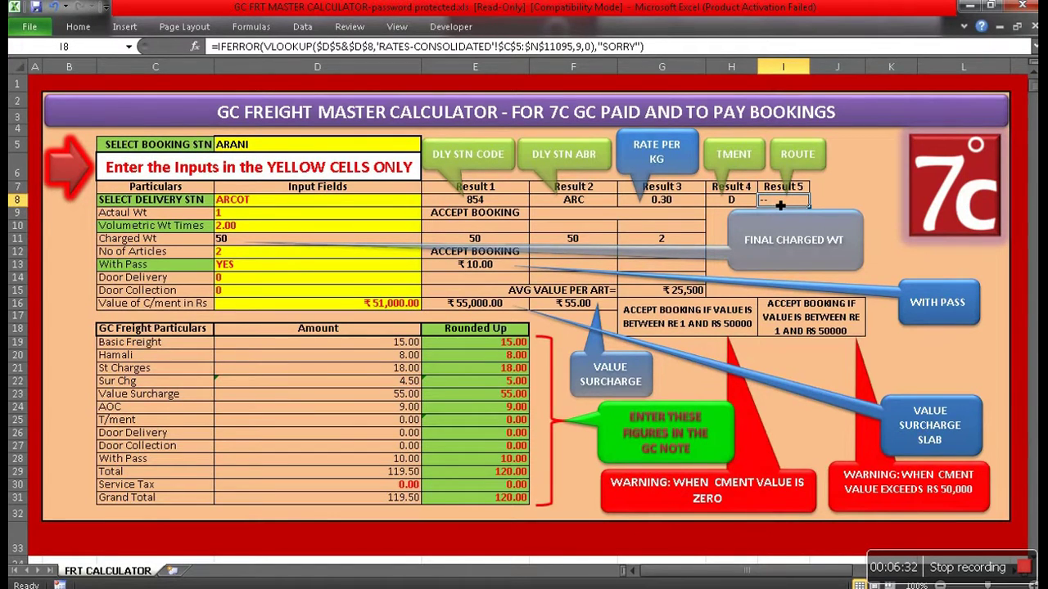
click(747, 206)
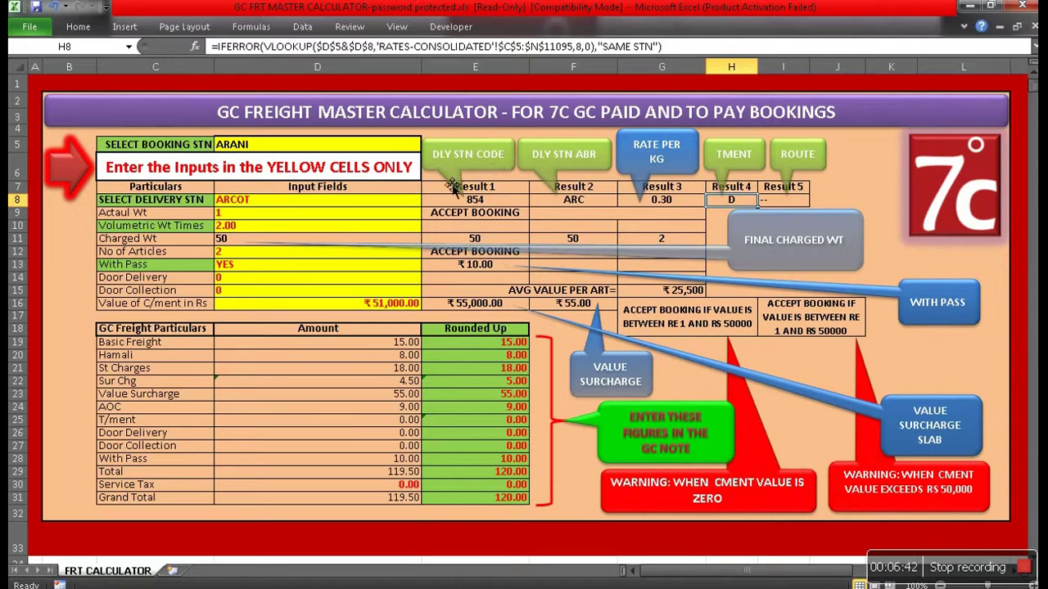
click(412, 204)
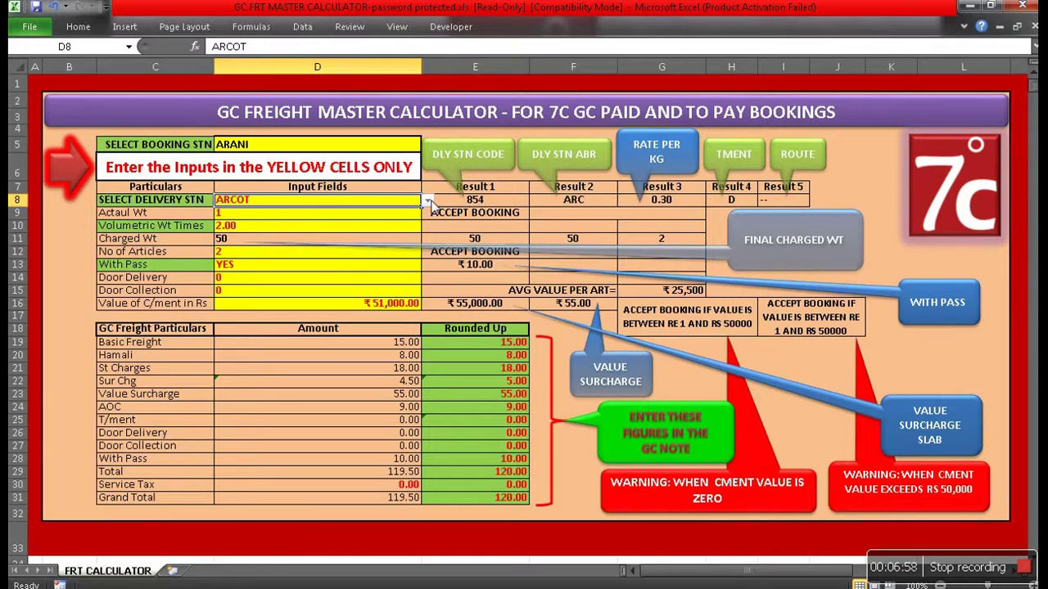
Set the delivery station to AVINASHI-TIRUPUR, then BODI, and check the H8 formula
click(428, 200)
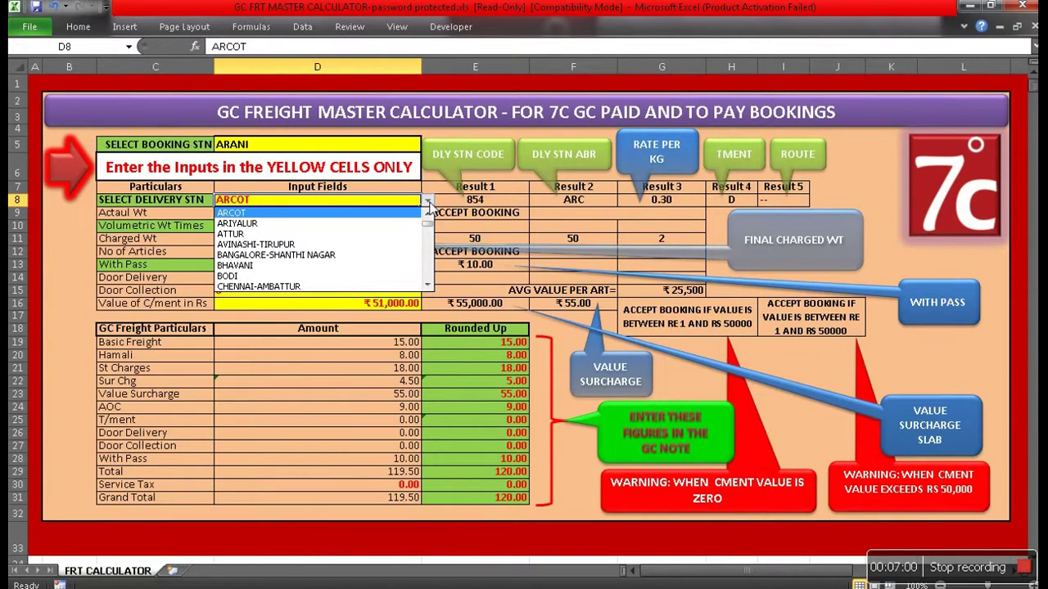
click(404, 244)
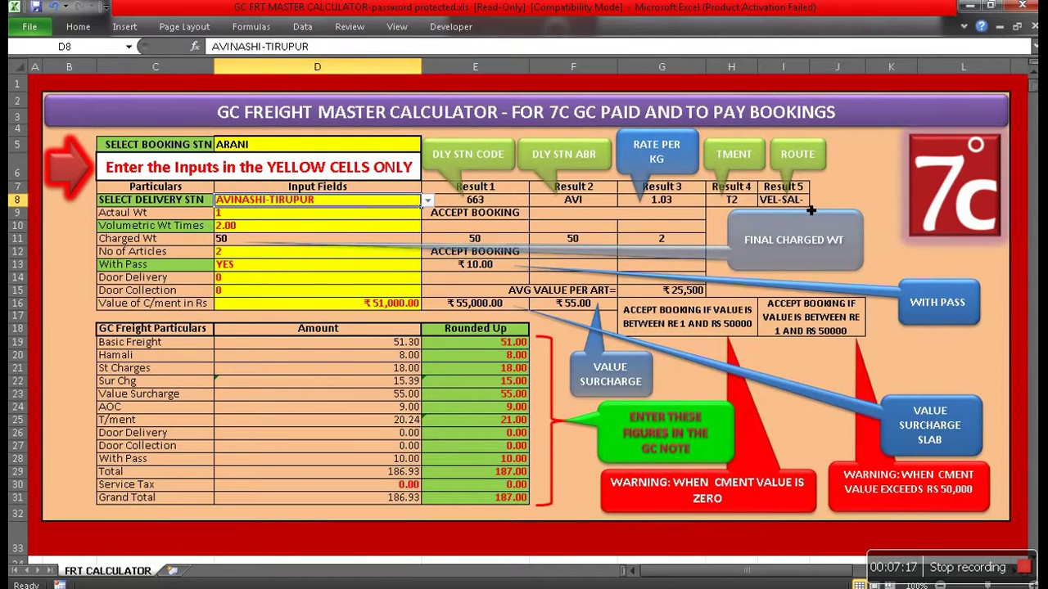
click(427, 201)
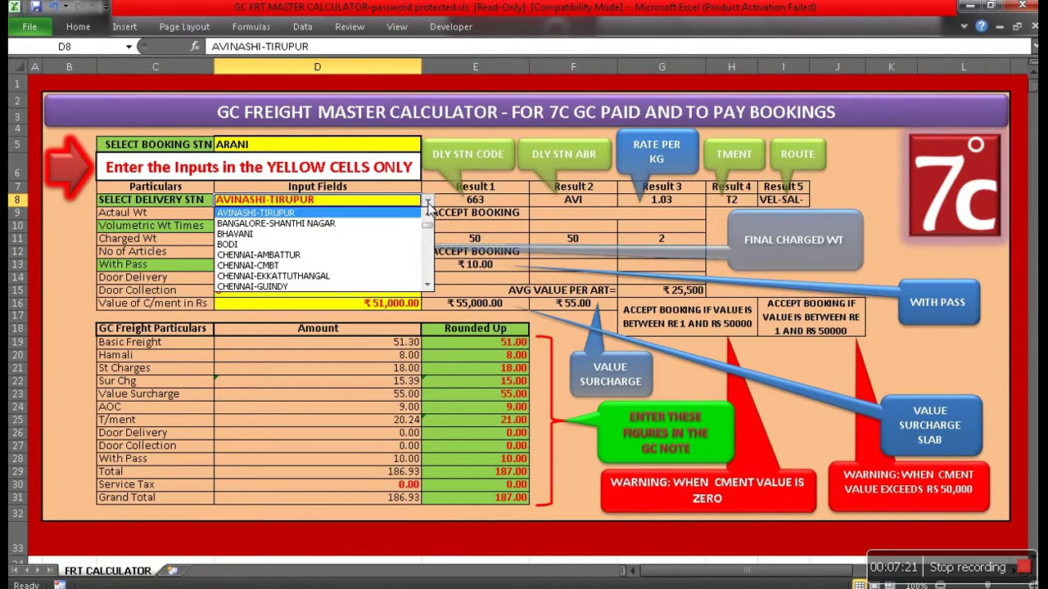
click(398, 244)
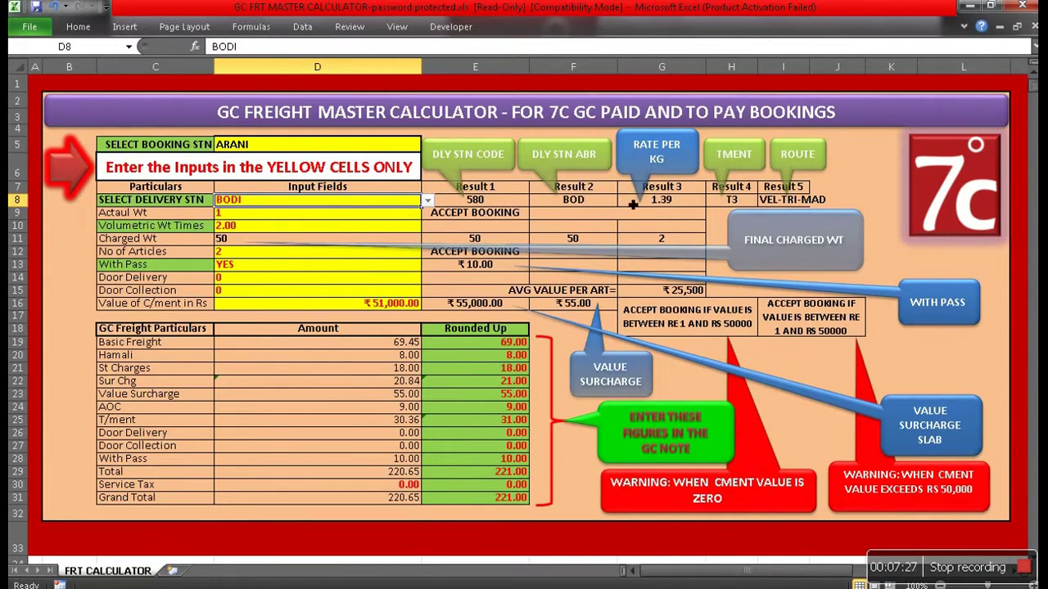
click(719, 206)
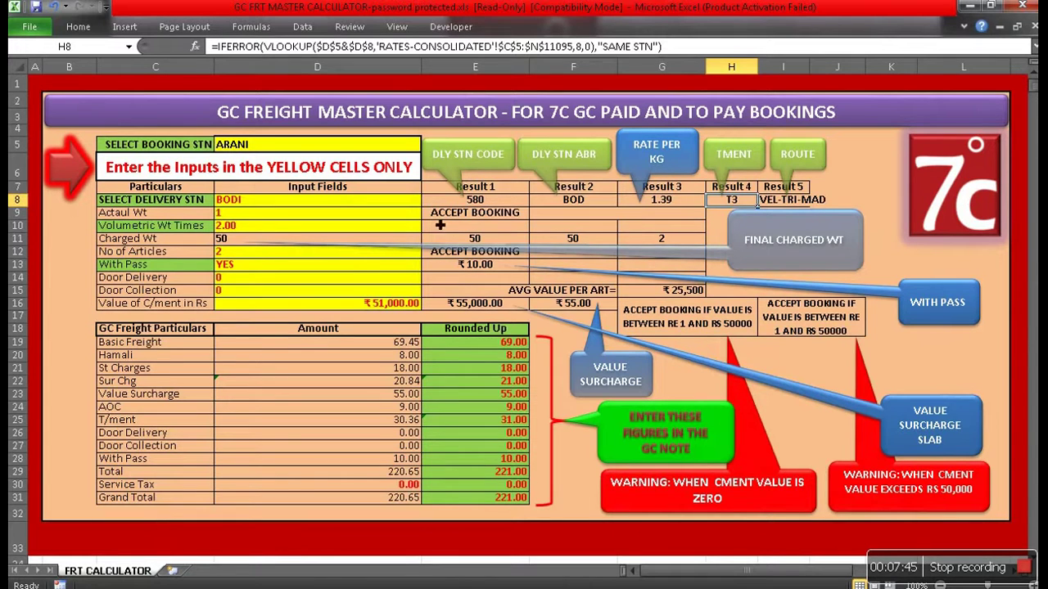
Choose BANGALORE-SHANTHI NAGAR as the delivery station and view the E8 VLOOKUP formula
click(418, 203)
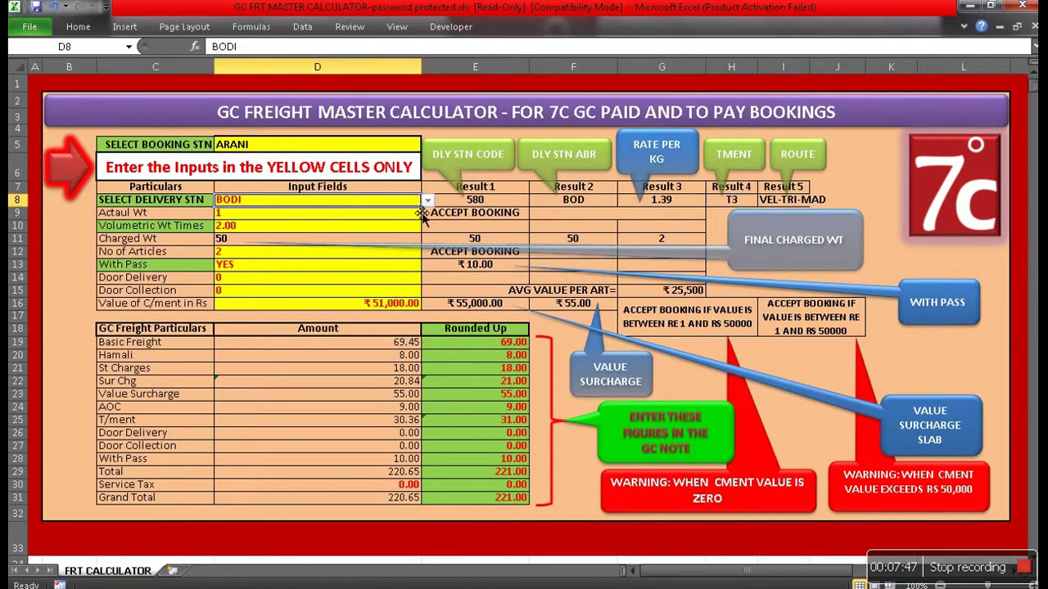
click(426, 200)
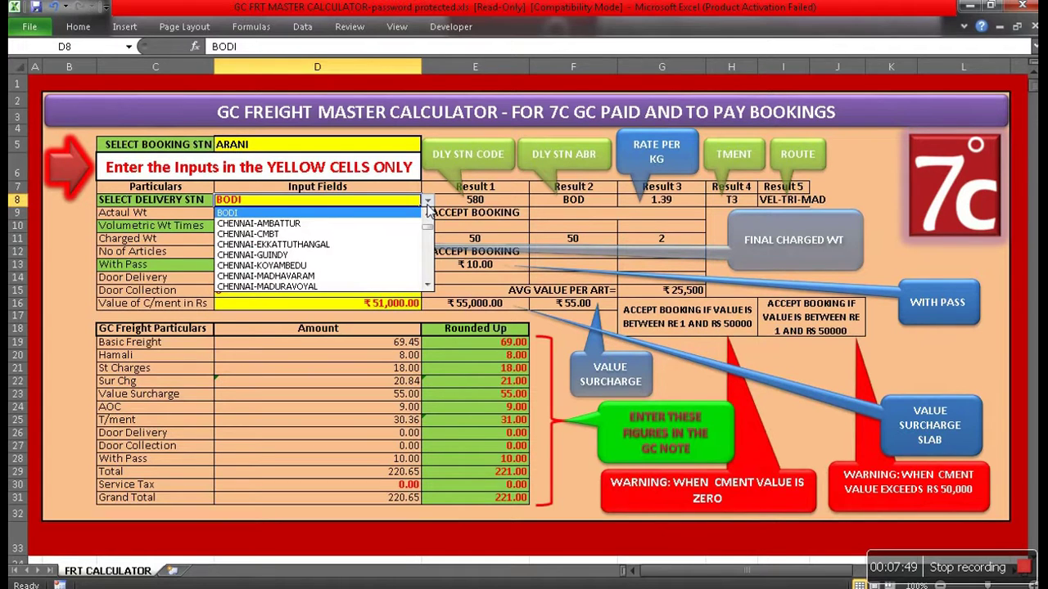
click(428, 212)
click(427, 212)
click(428, 212)
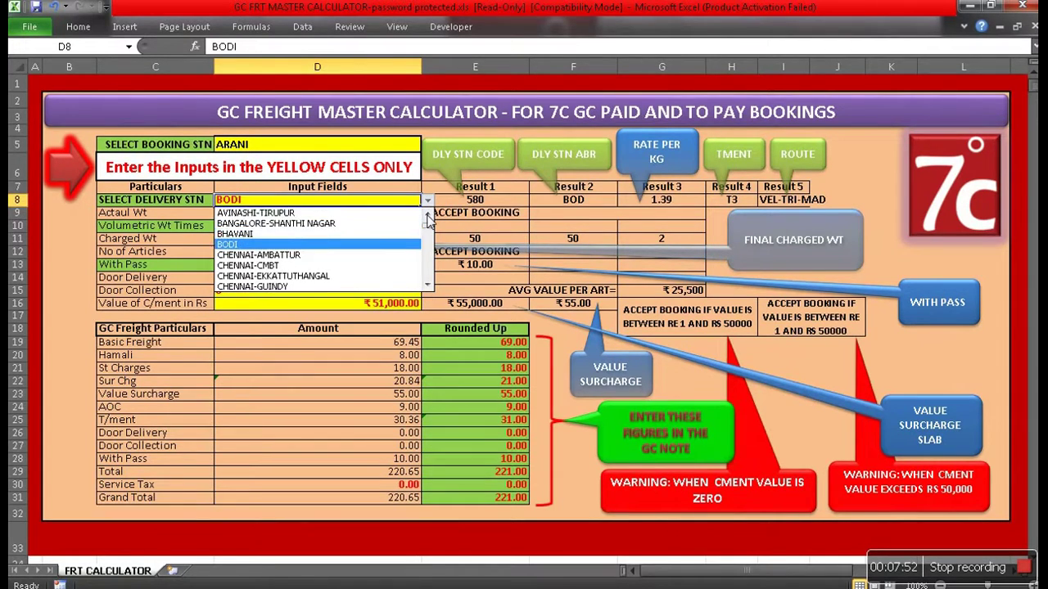
click(374, 223)
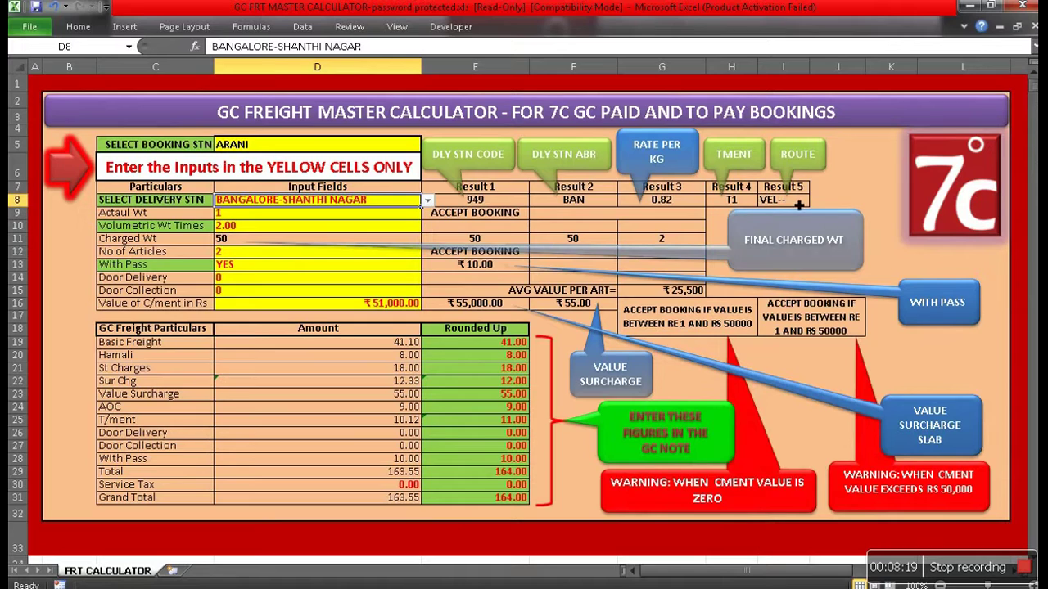
click(521, 203)
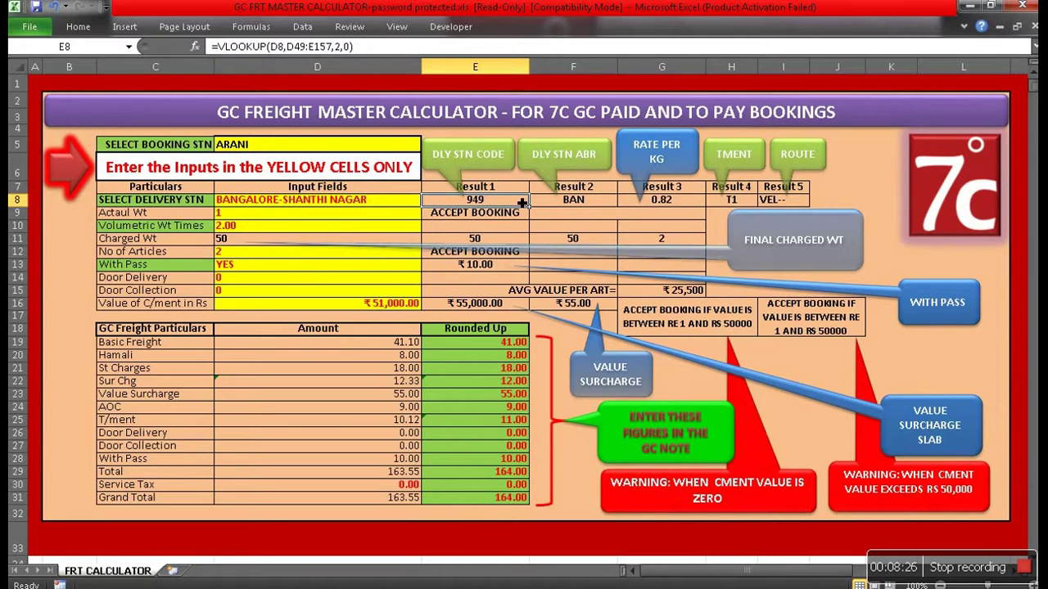
click(553, 202)
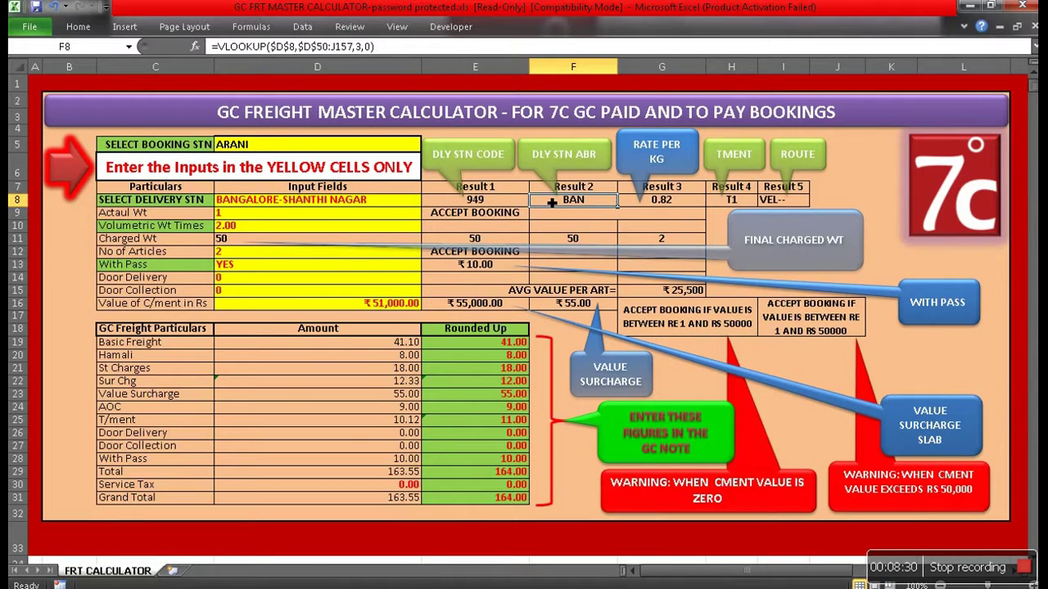
click(681, 203)
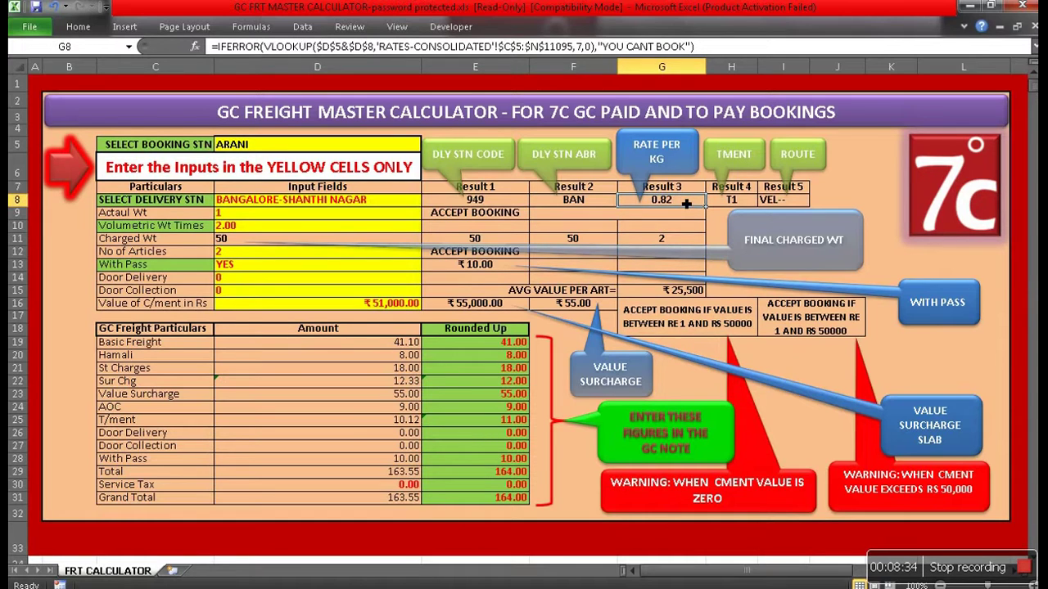
click(717, 205)
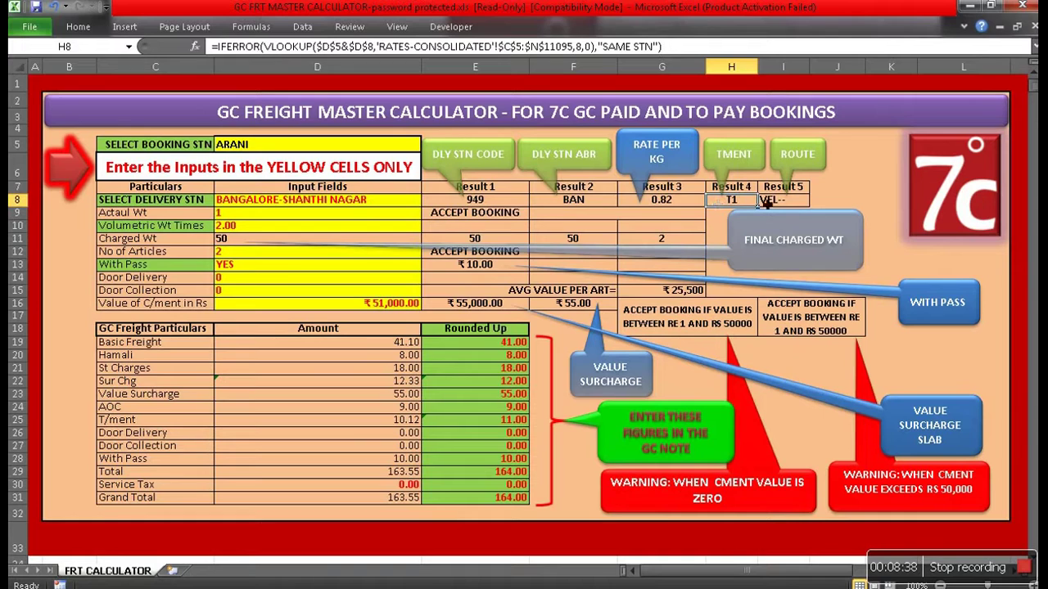
click(807, 206)
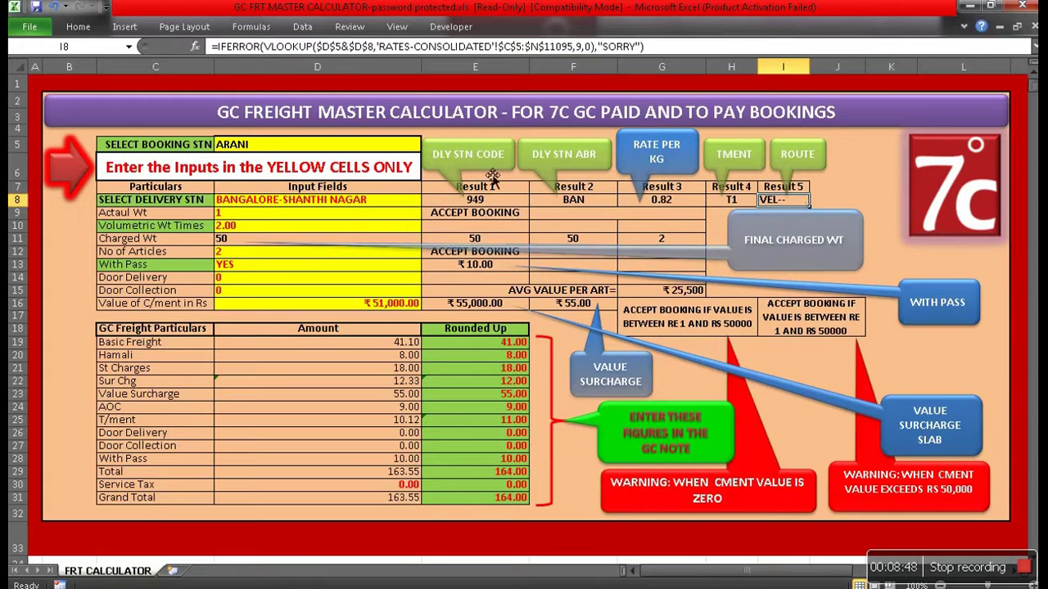
click(394, 206)
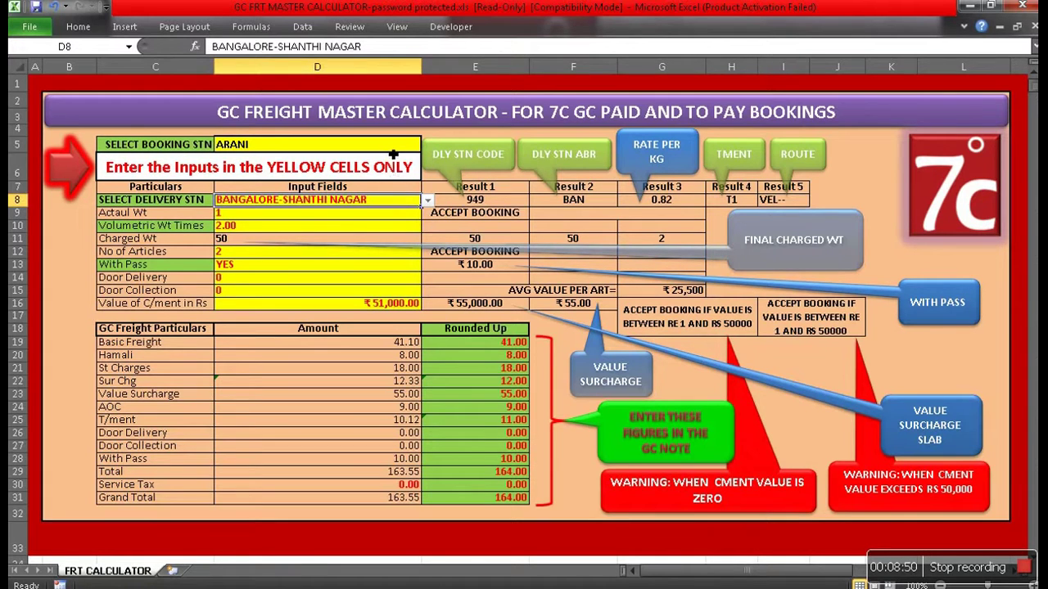
click(392, 151)
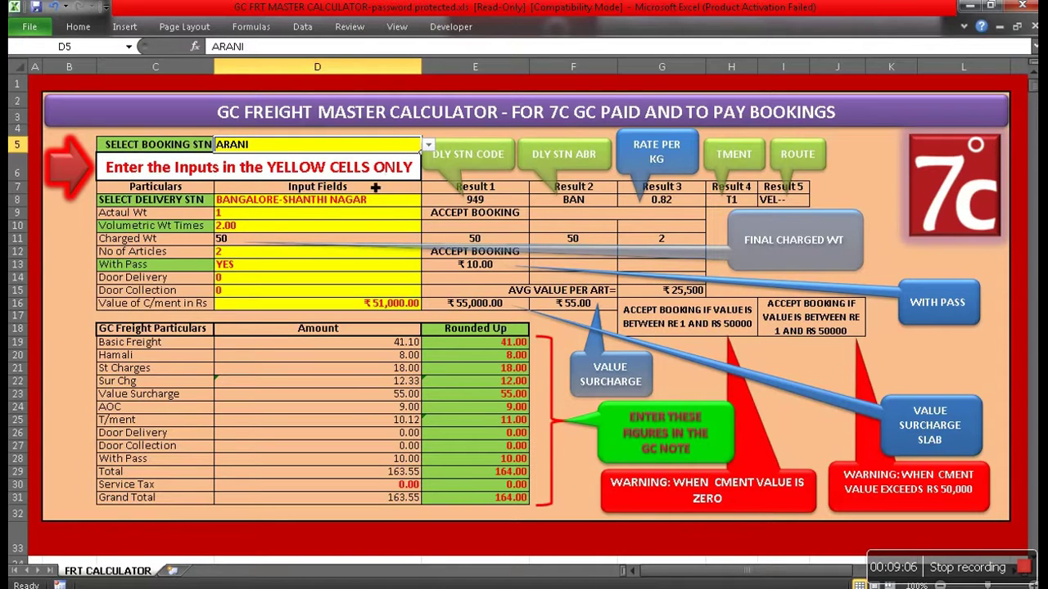
click(364, 215)
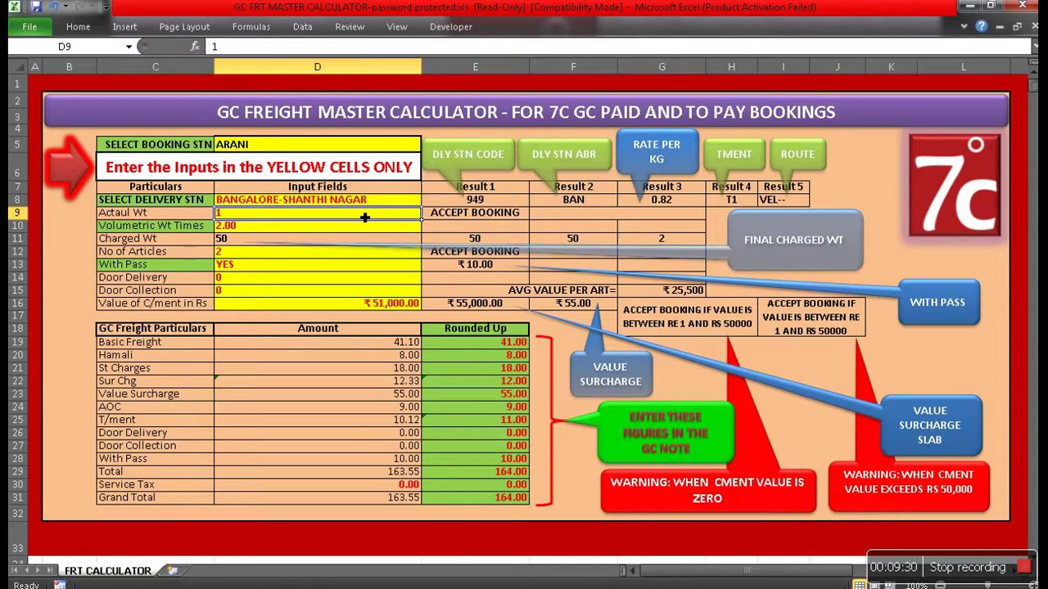
Enter actual weight 0 to trigger YOU CANT BOOK, then change it to 5
text(0)
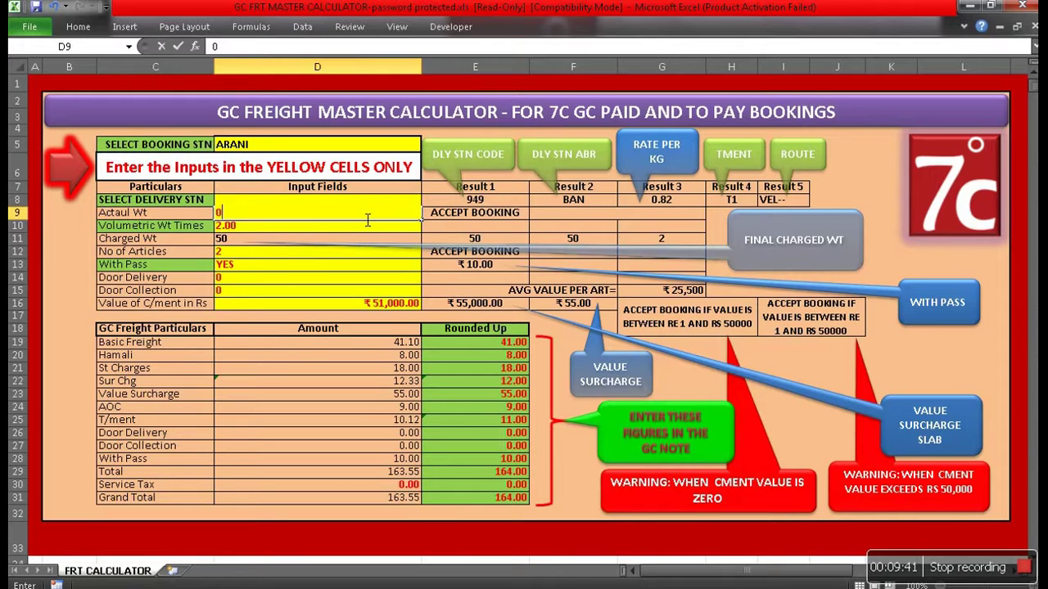
key(Return)
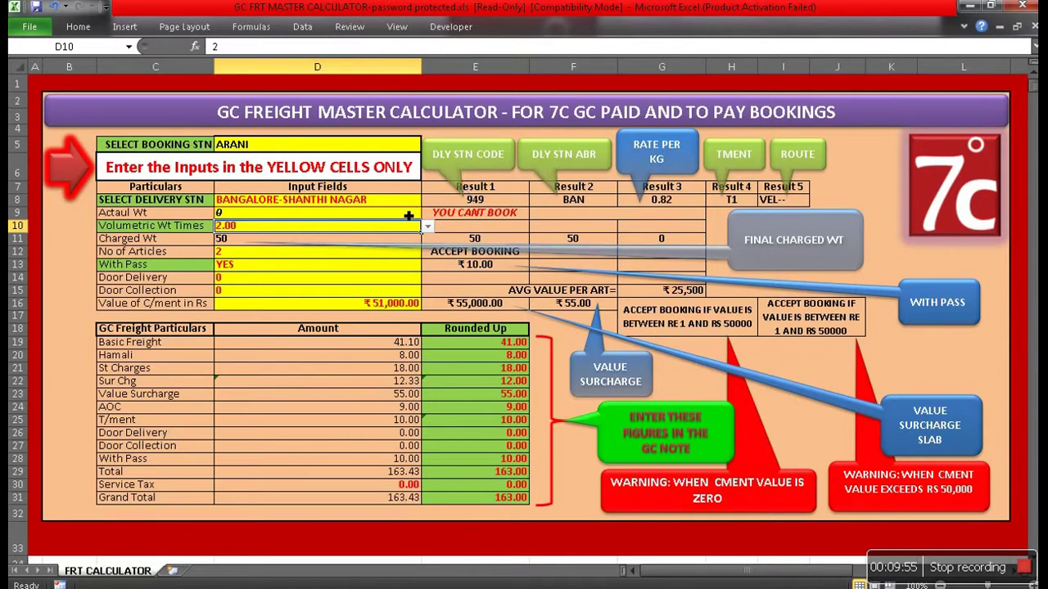
click(409, 216)
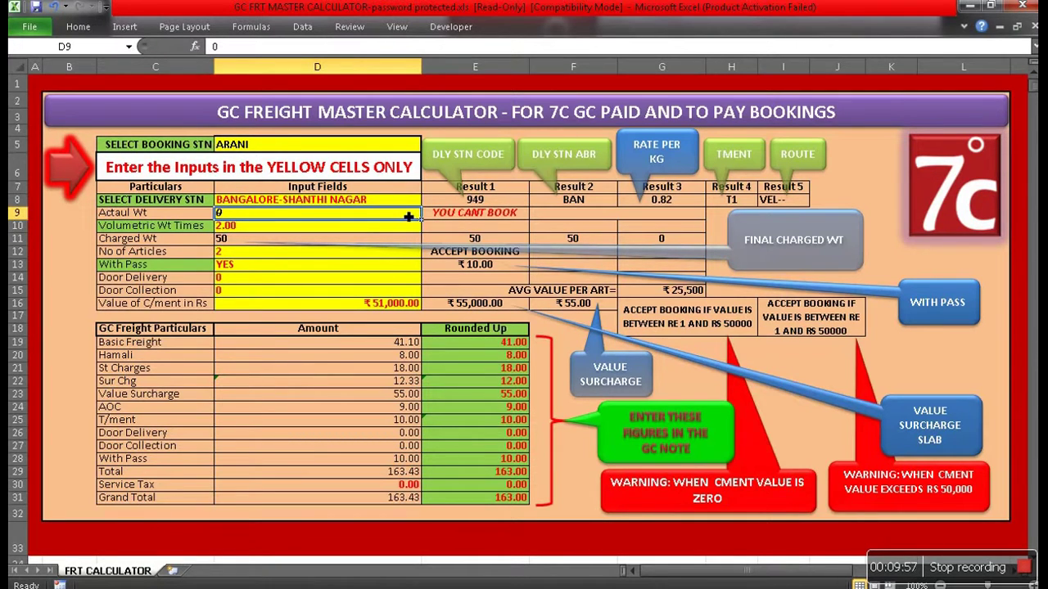
text(5)
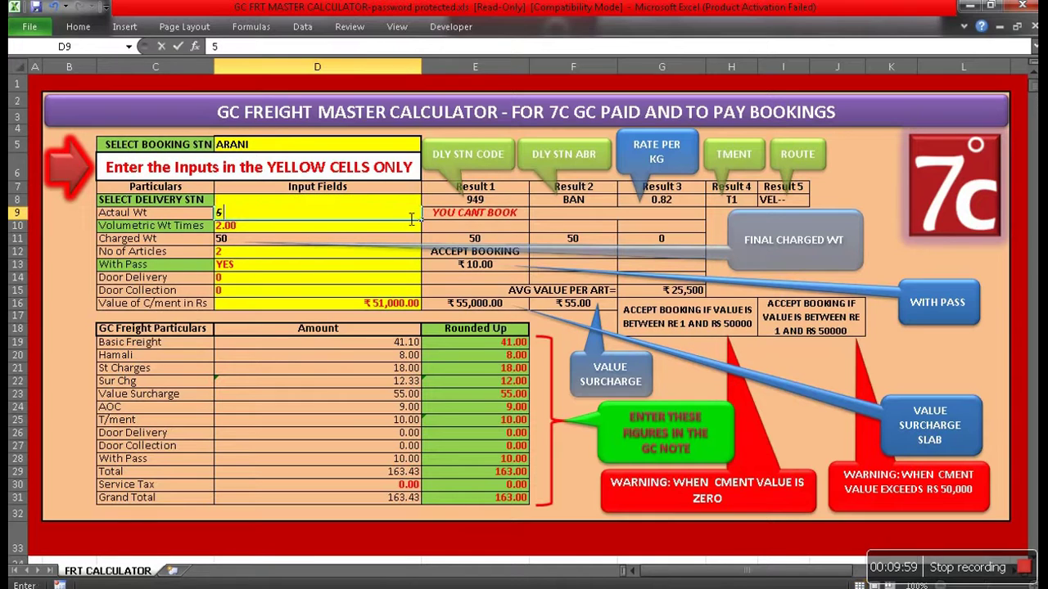
key(Return)
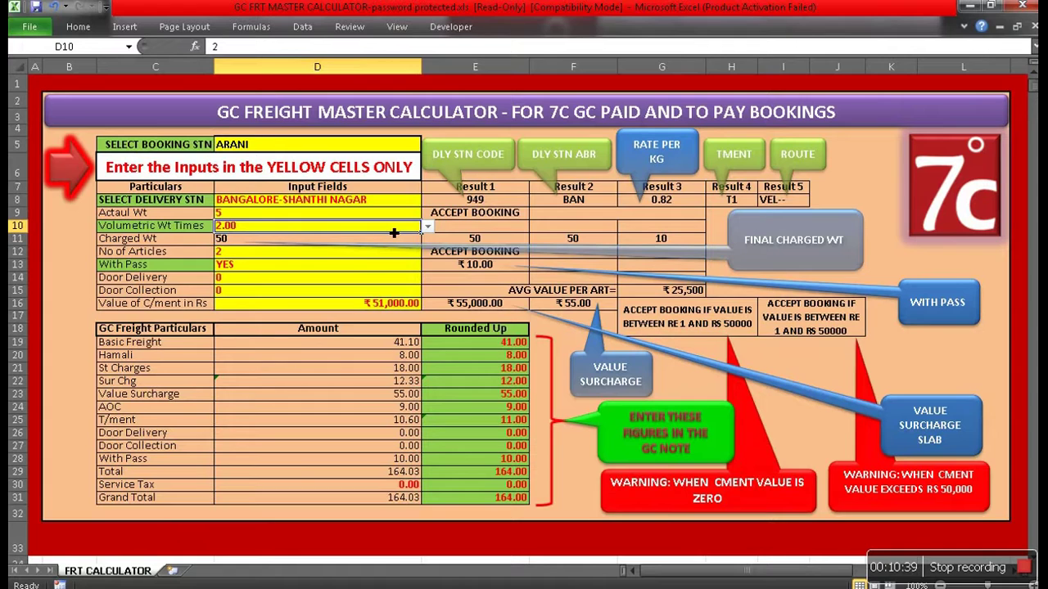
Alternate the D10 volumetric multiplier between 1 and 2, finishing at 1
click(427, 227)
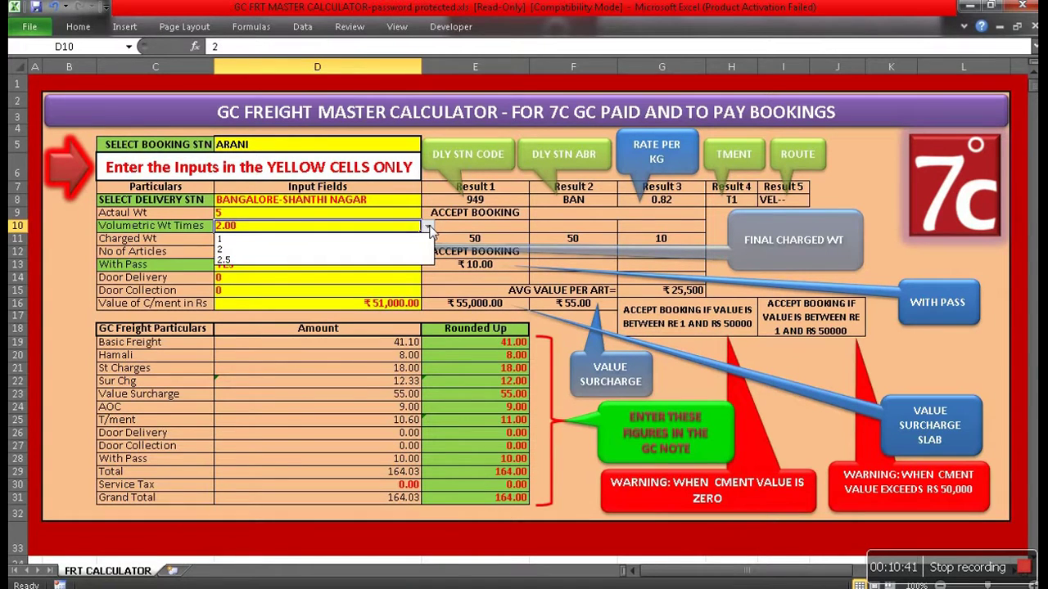
click(413, 238)
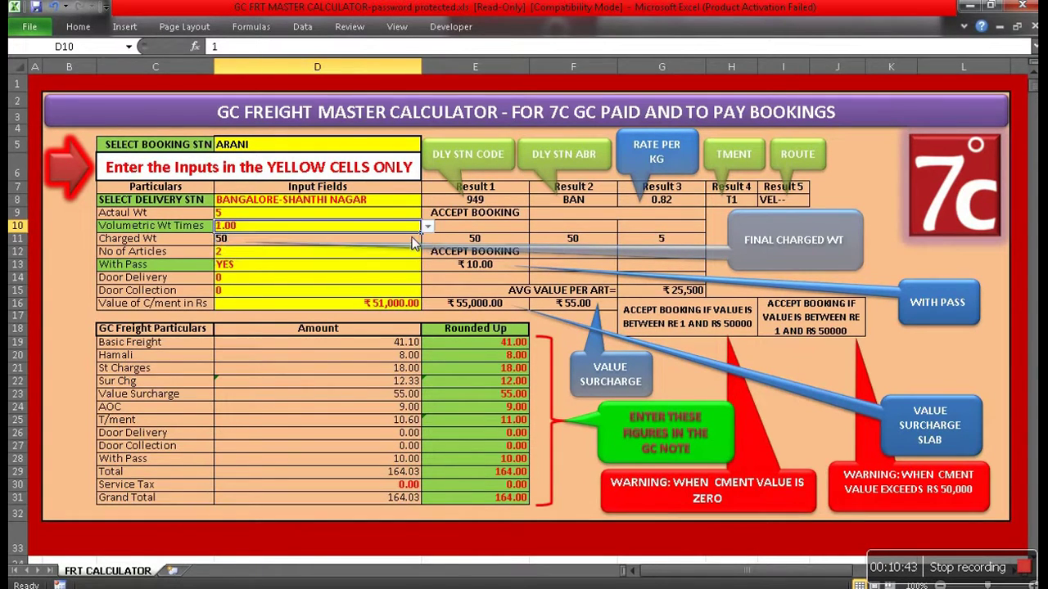
click(427, 228)
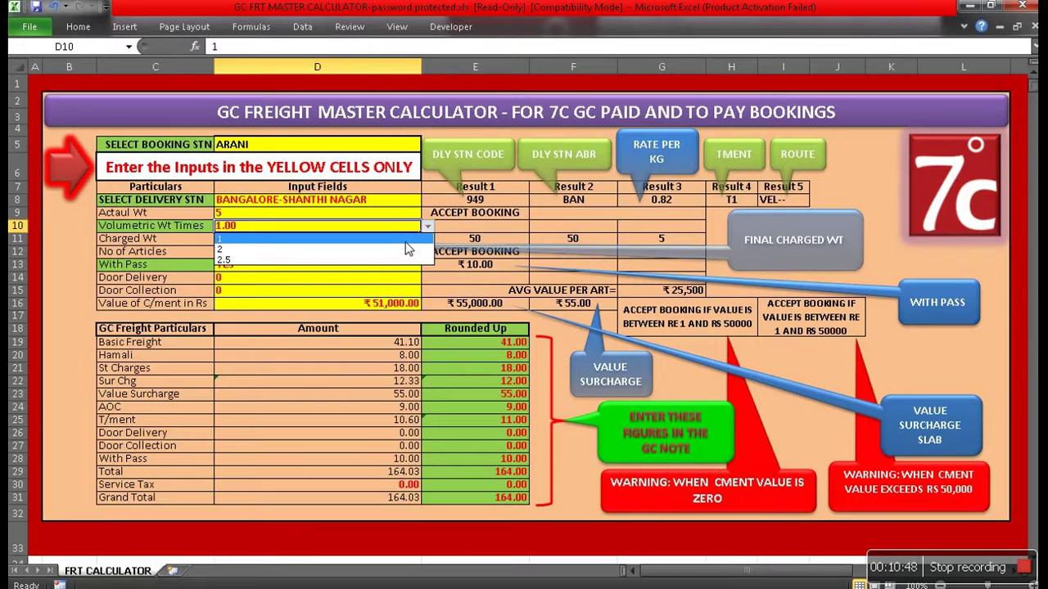
click(406, 248)
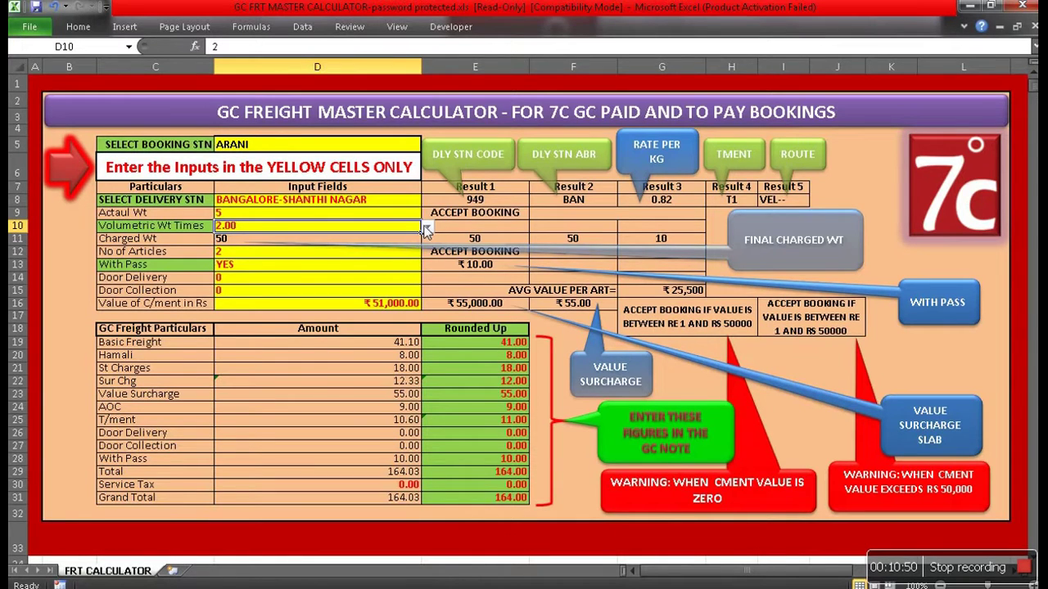
click(427, 226)
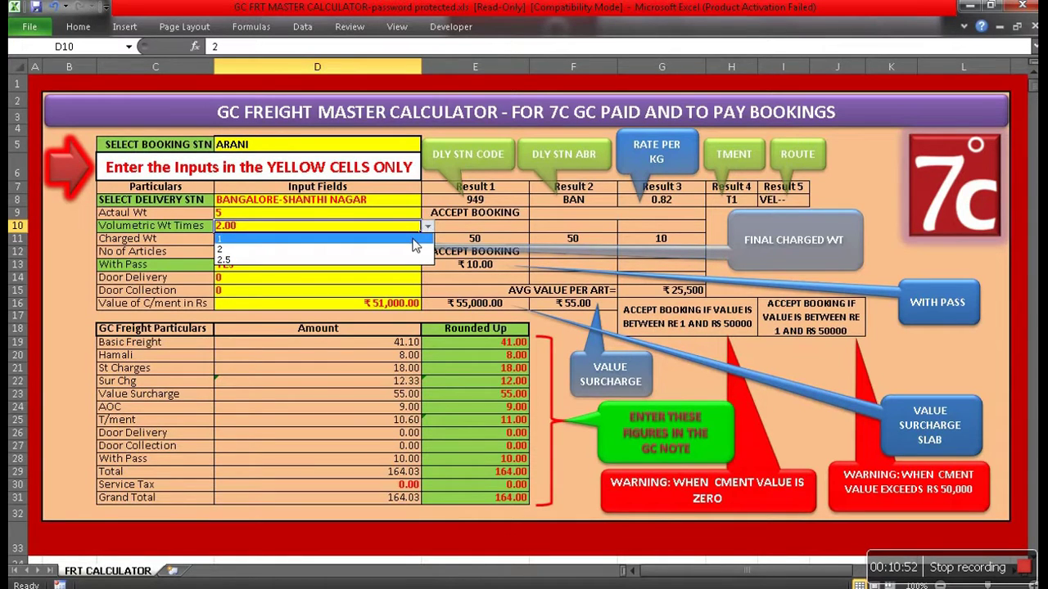
click(414, 240)
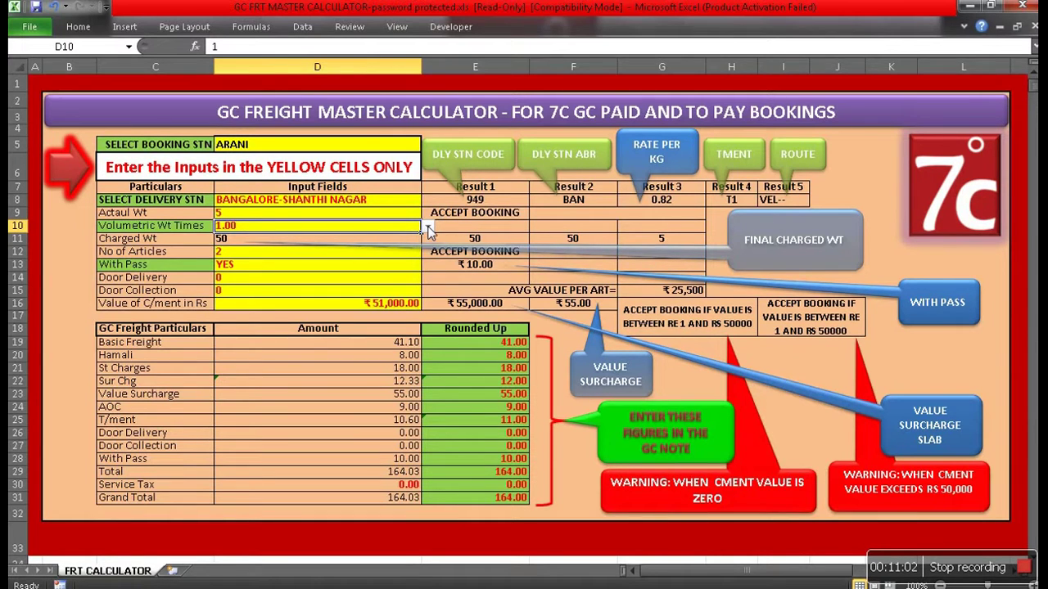
click(428, 231)
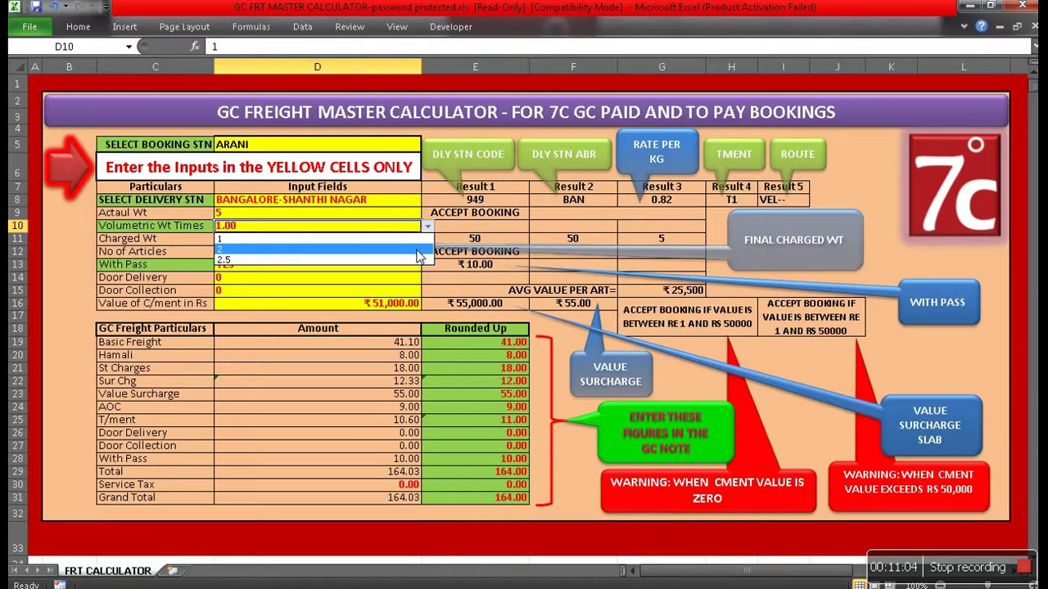
click(419, 249)
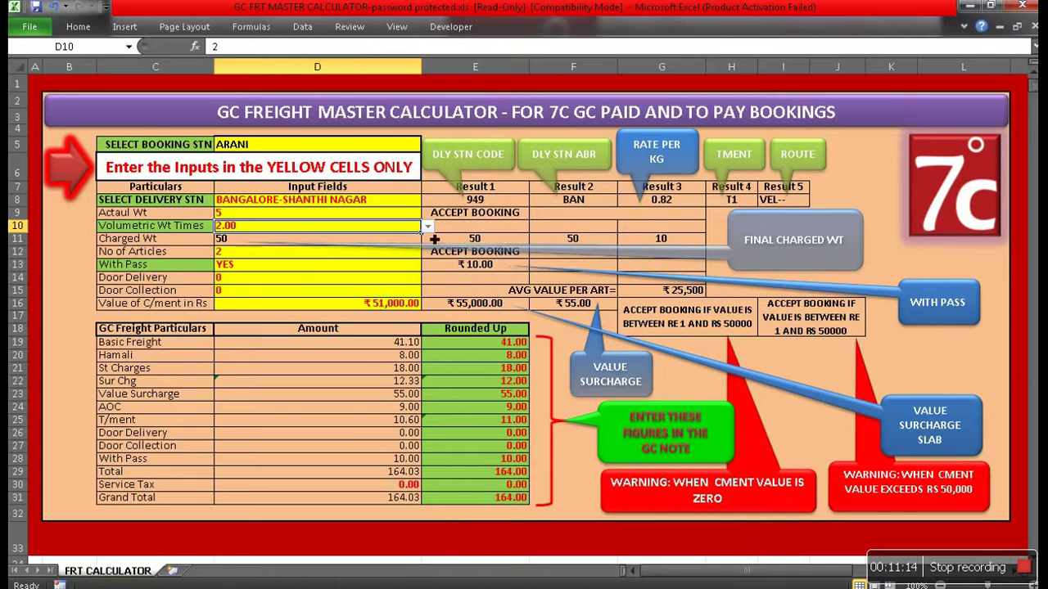
click(428, 228)
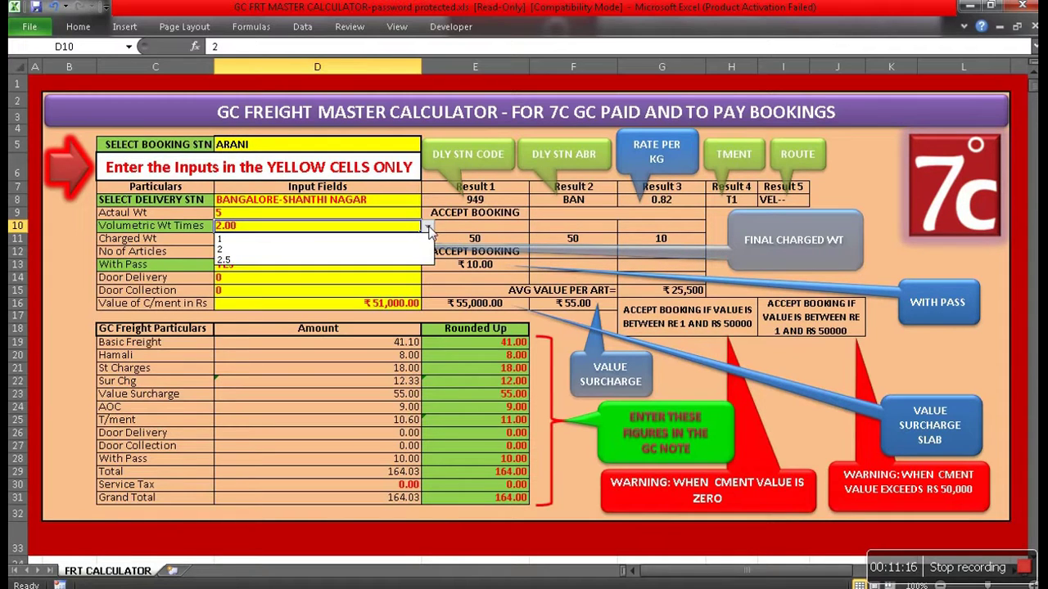
click(421, 240)
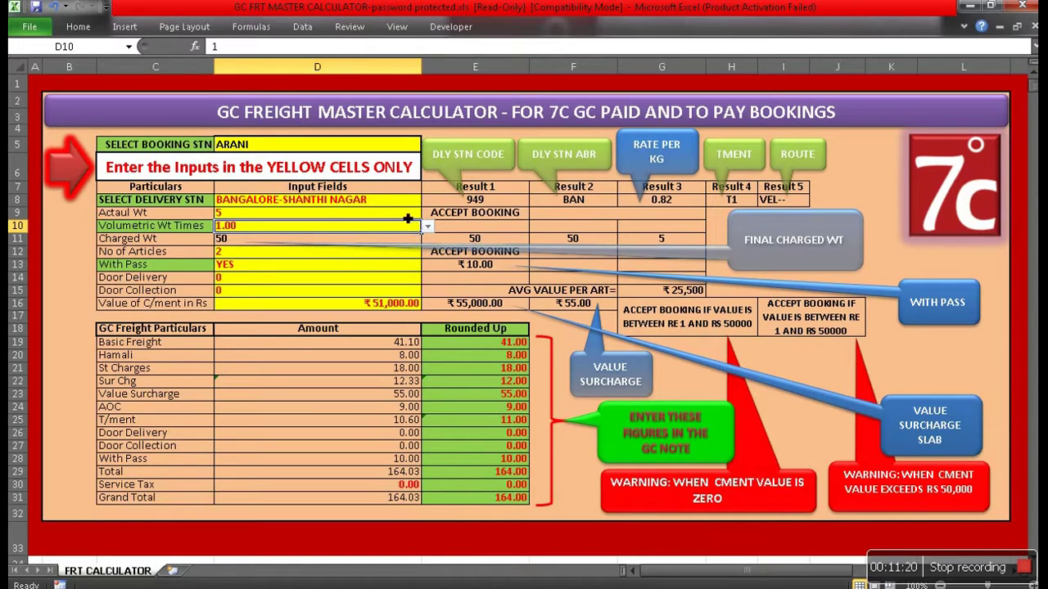
Enter actual weight 40 and set the volumetric multiplier to 2
click(407, 217)
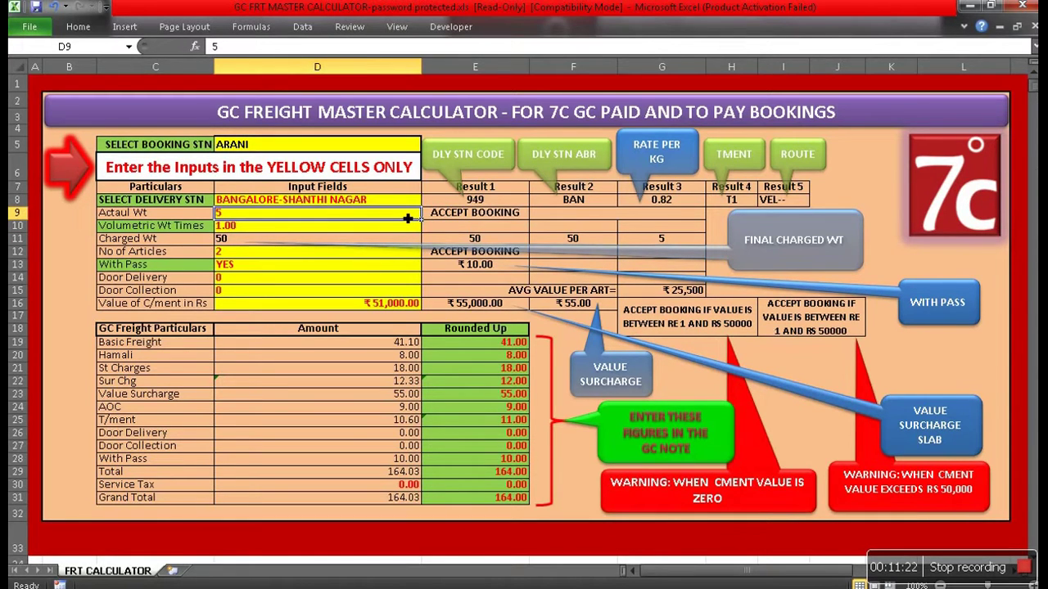
text(40)
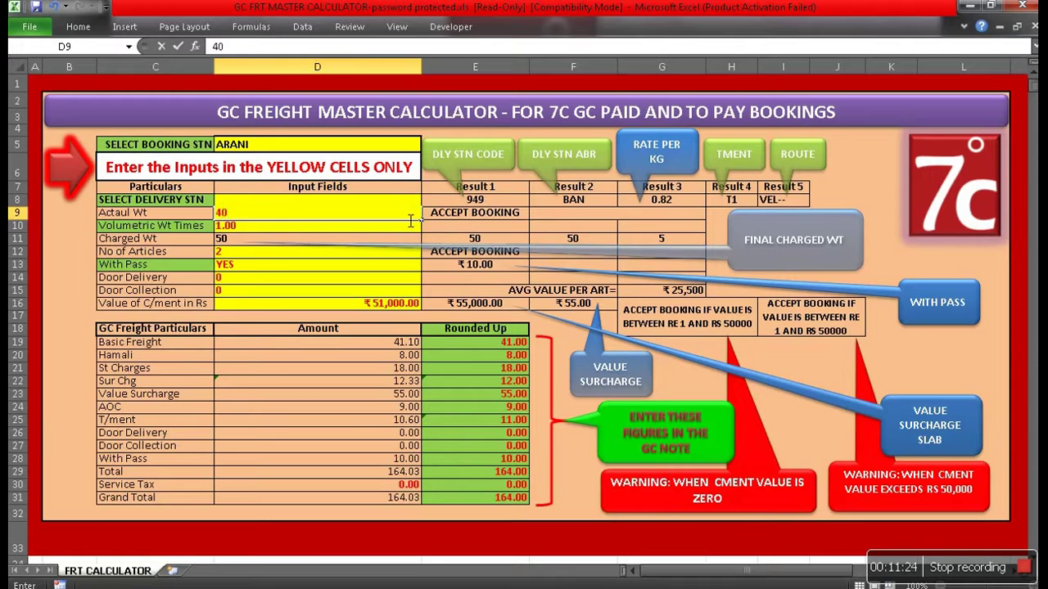
key(Return)
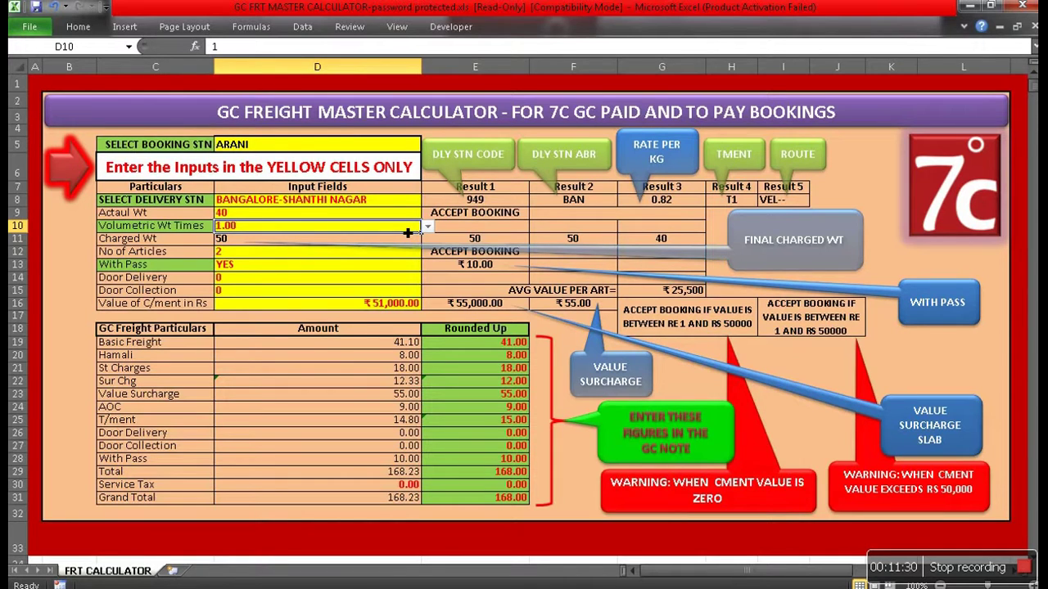
click(428, 226)
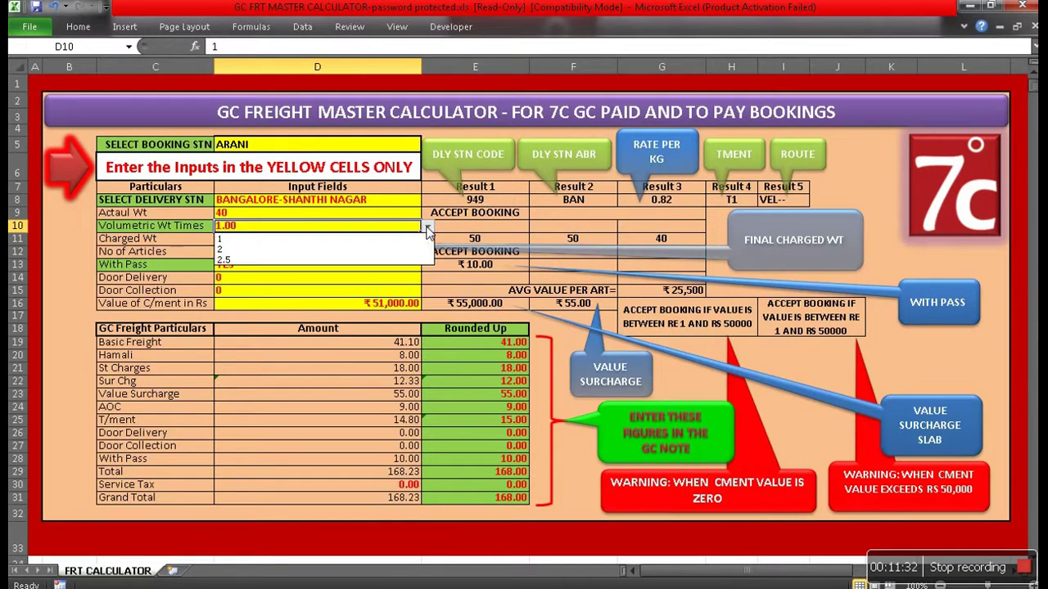
click(418, 250)
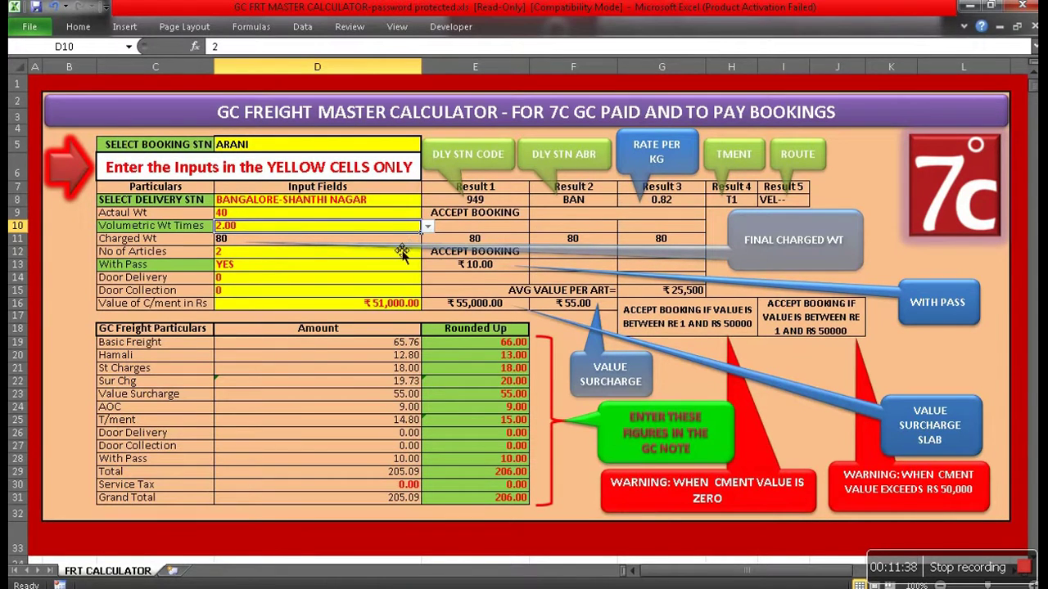
Change the actual weight to 46, giving Charged Wt 95 and Grand Total 224.00
click(405, 219)
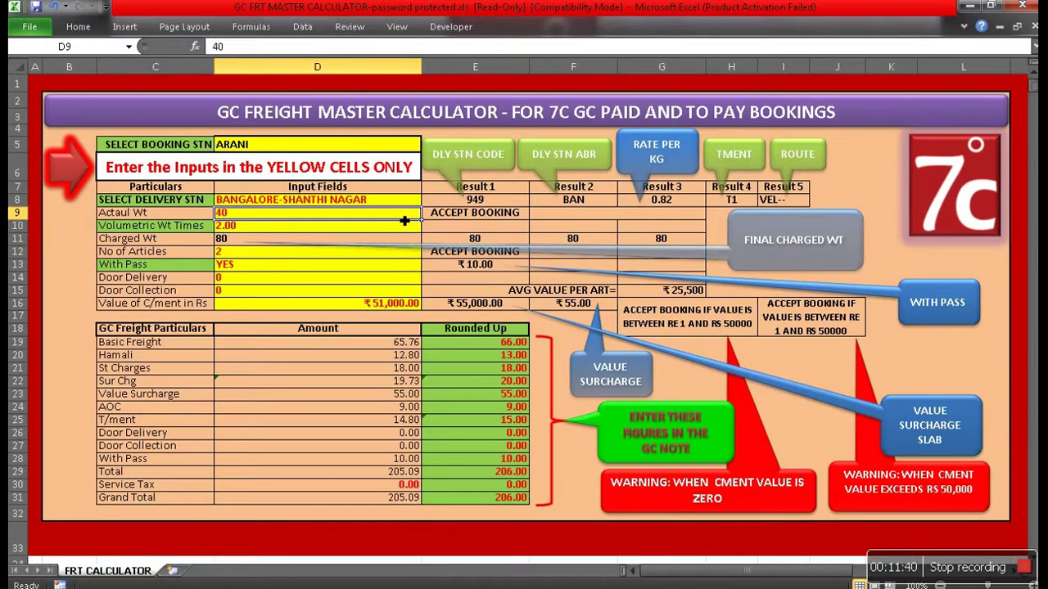
text(46)
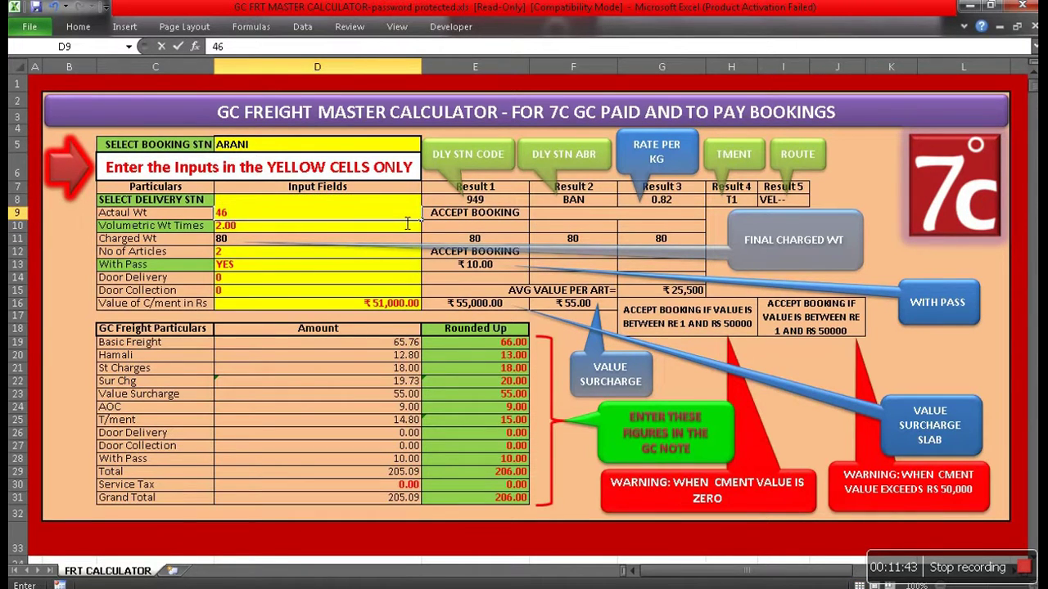
key(Return)
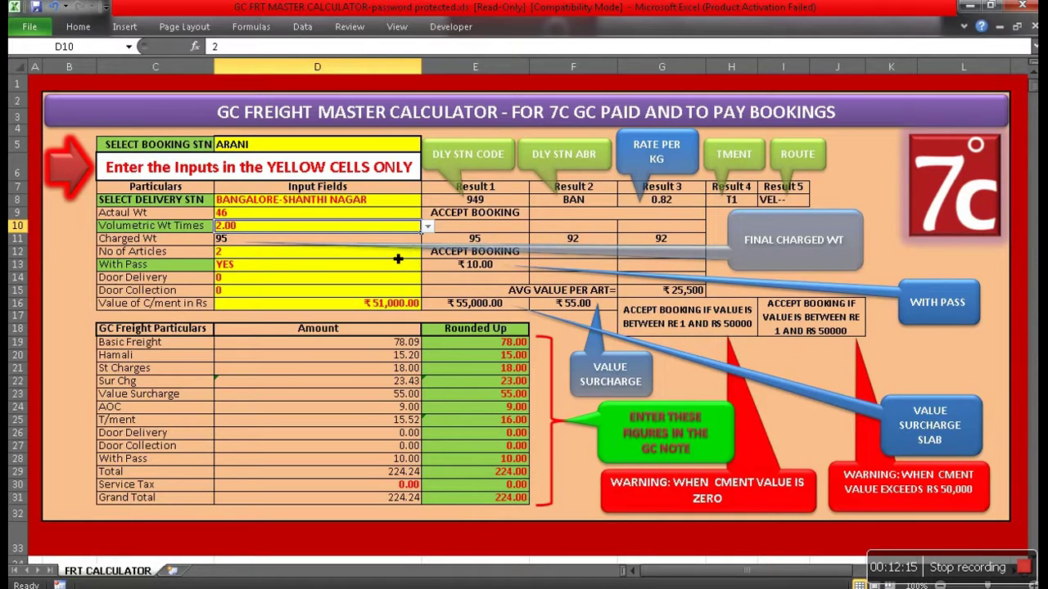
click(397, 257)
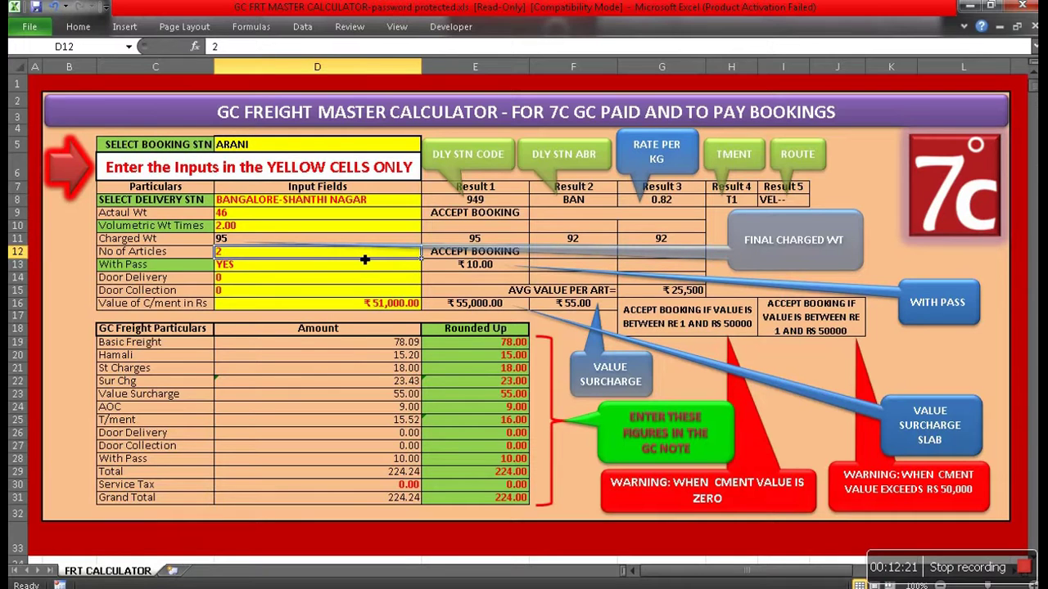
Enter 0 as the number of articles in D12, triggering YOU CANT BOOK and CHECK INPUTS
text(0)
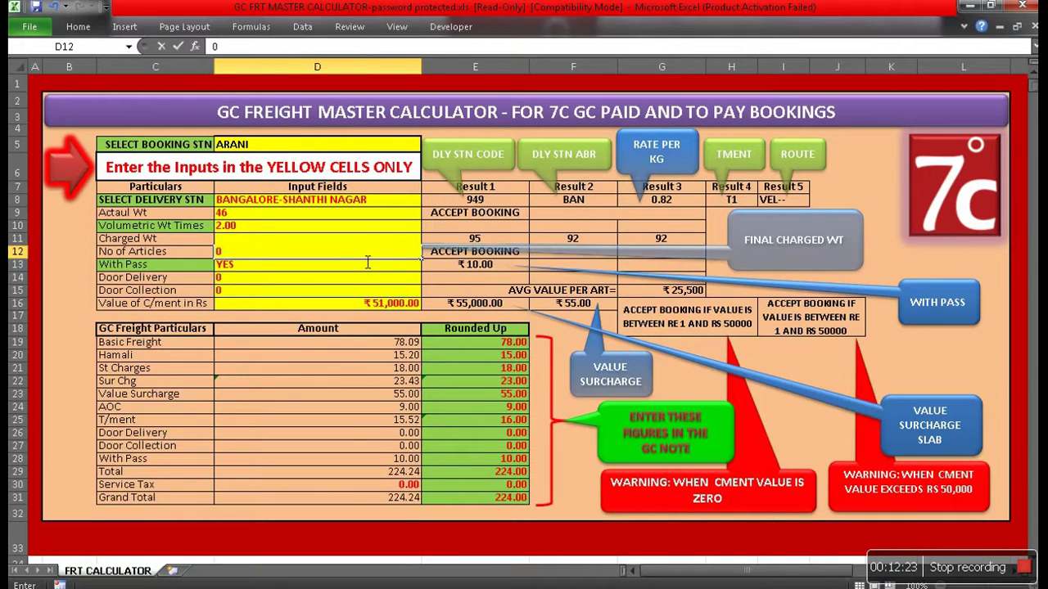
key(Return)
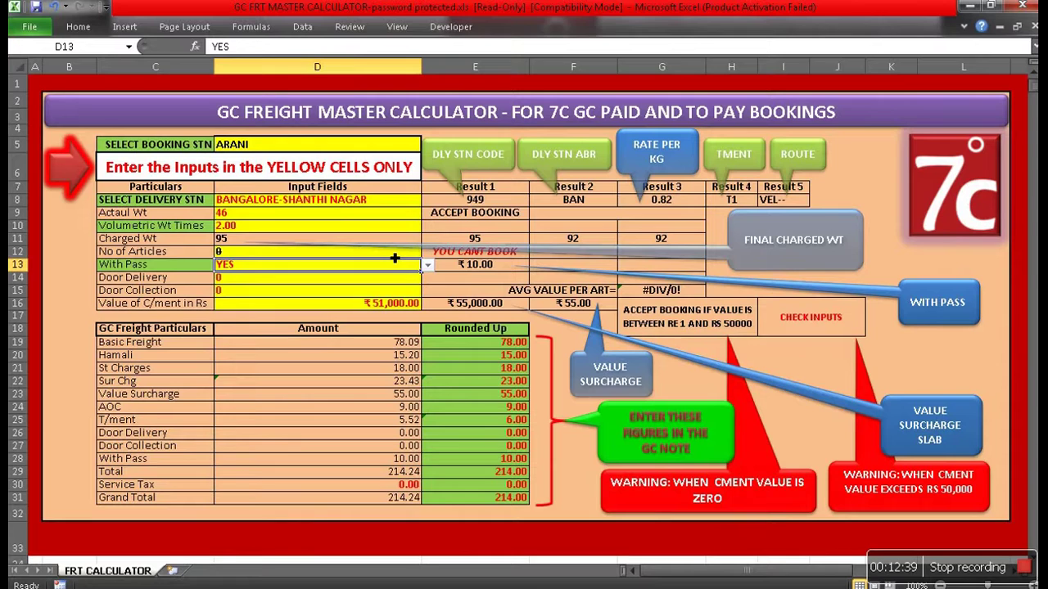
Try entering 1 for With Pass and cancel the invalid-value alert, keeping YES
text(1)
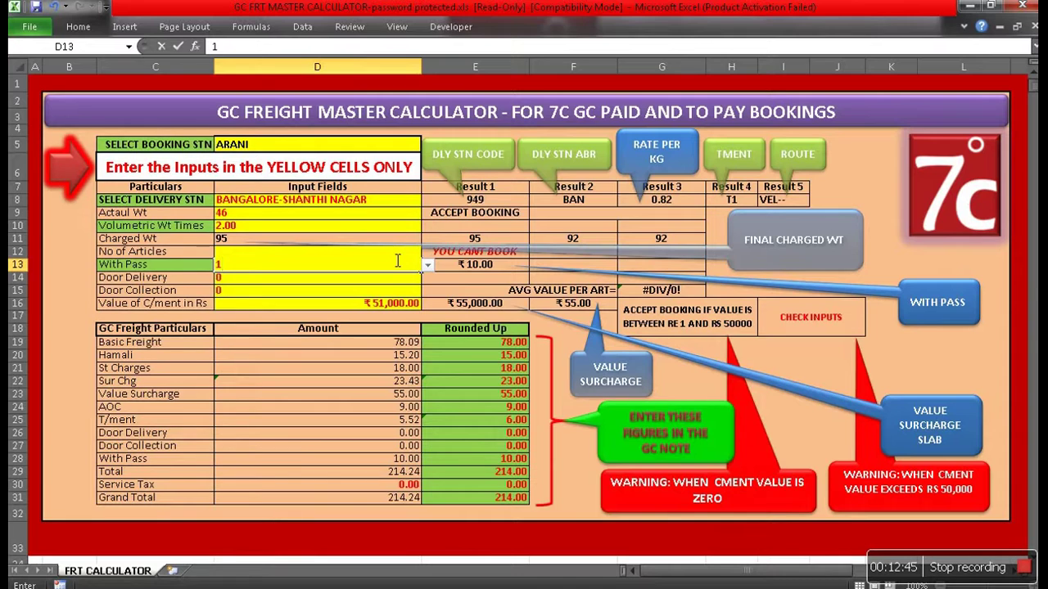
key(F2)
click(431, 263)
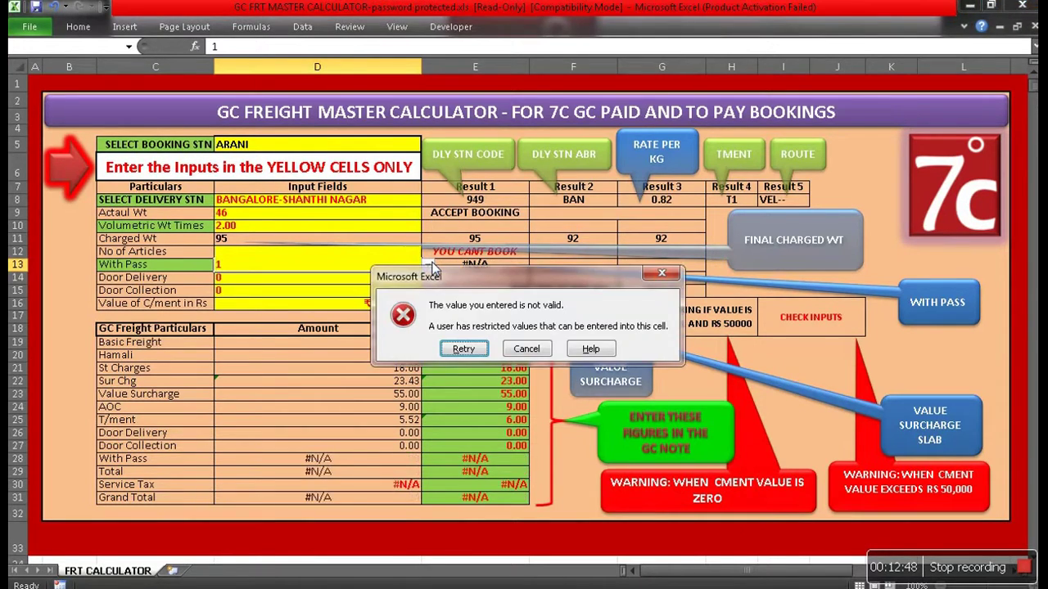
click(527, 347)
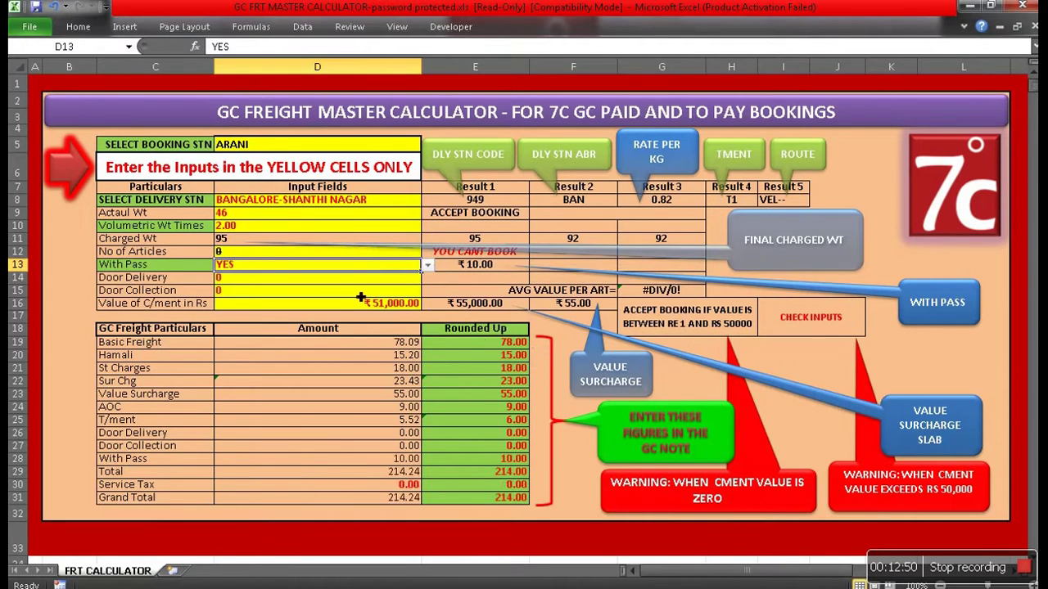
Set the number of articles back to 1, restoring ACCEPT BOOKING with Grand Total 219.00
click(347, 257)
text(1)
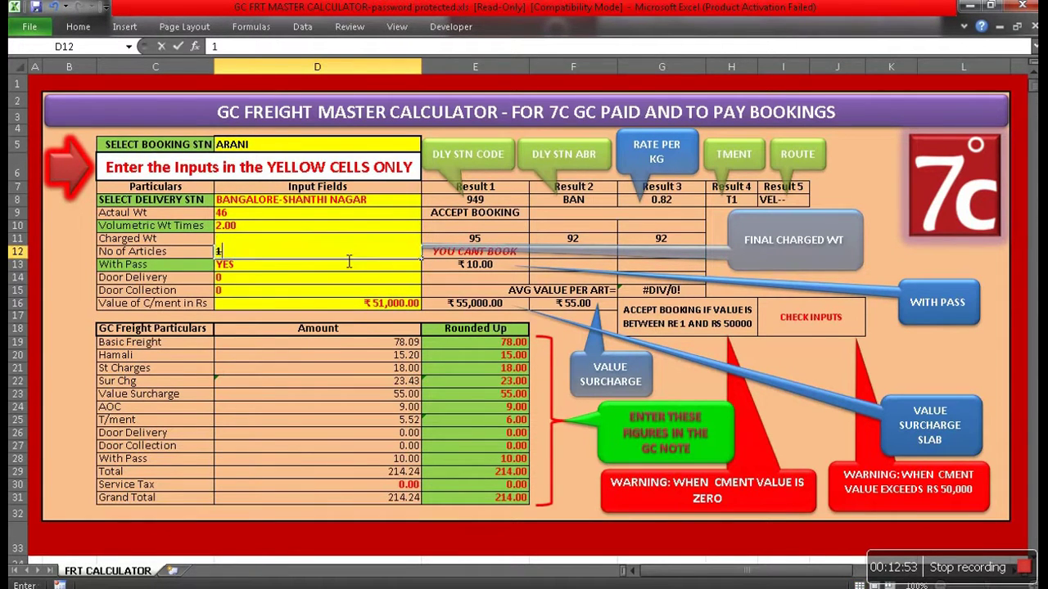
key(Return)
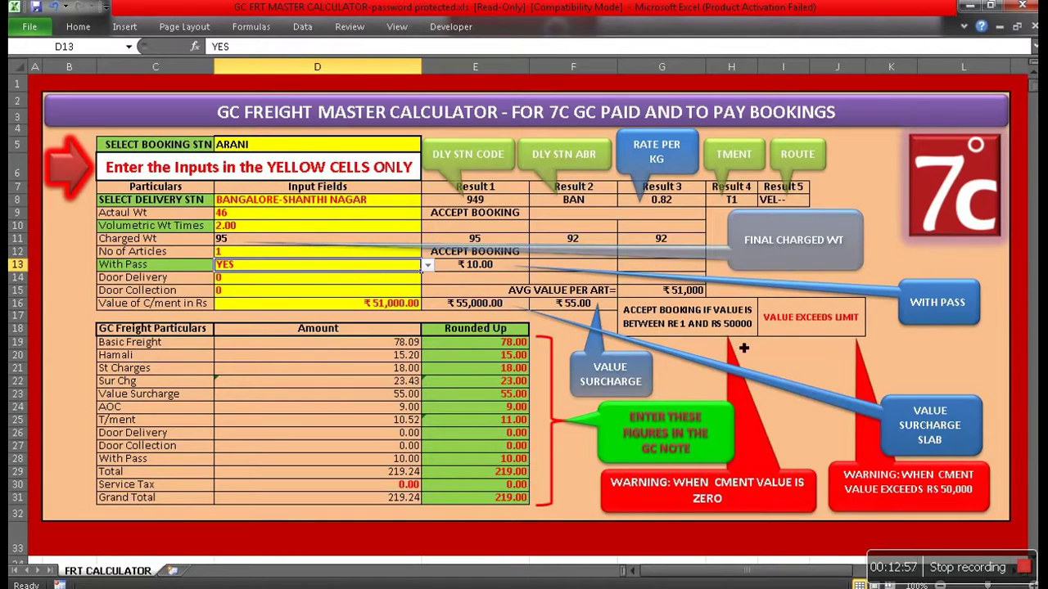
Choose NO for With Pass in D13, making its charge 0.00 and the Grand Total 209.00
click(428, 266)
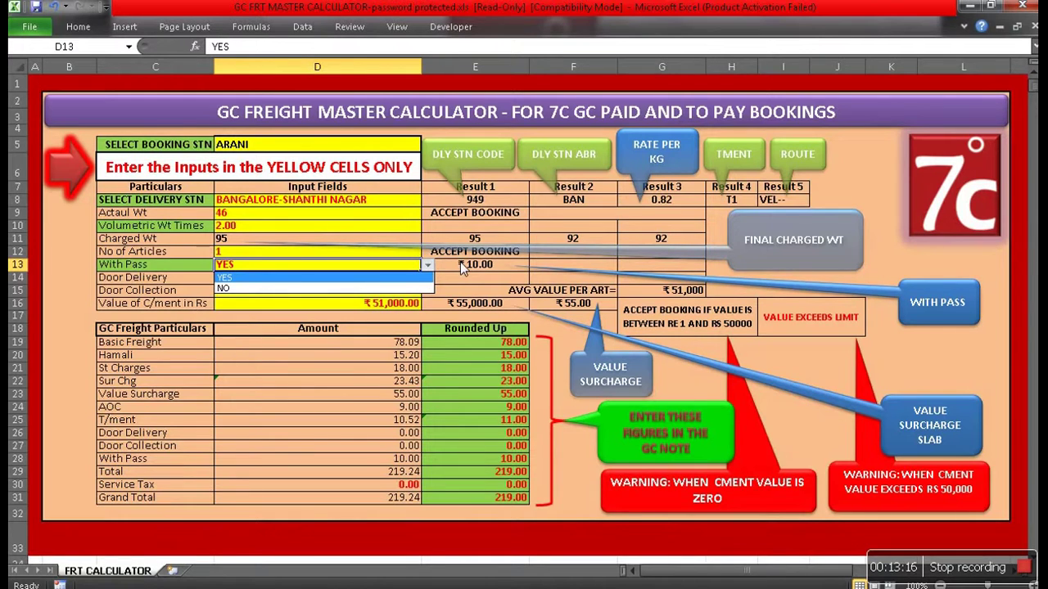
click(409, 289)
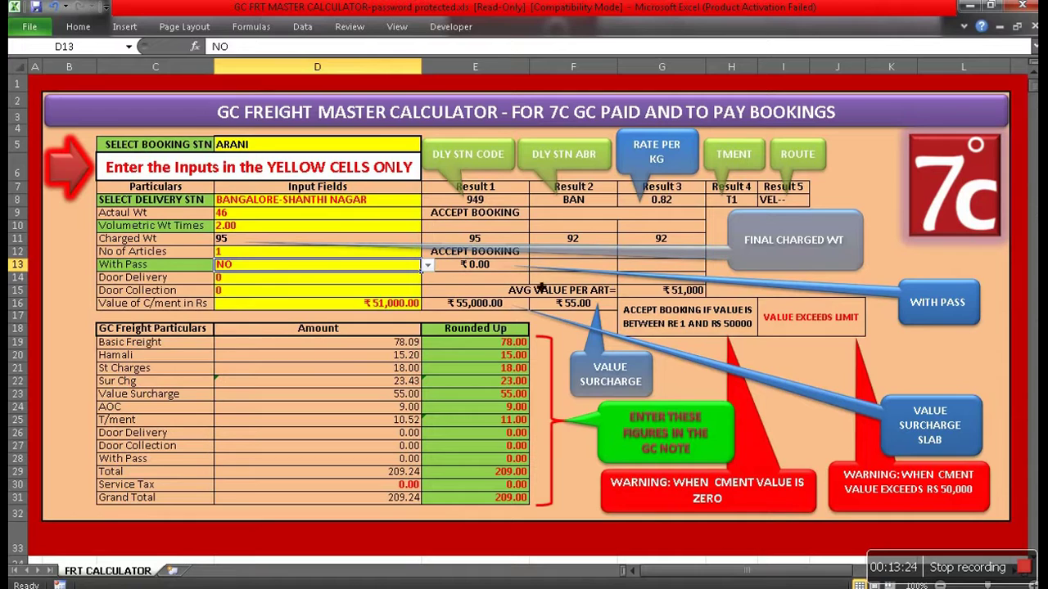
click(412, 283)
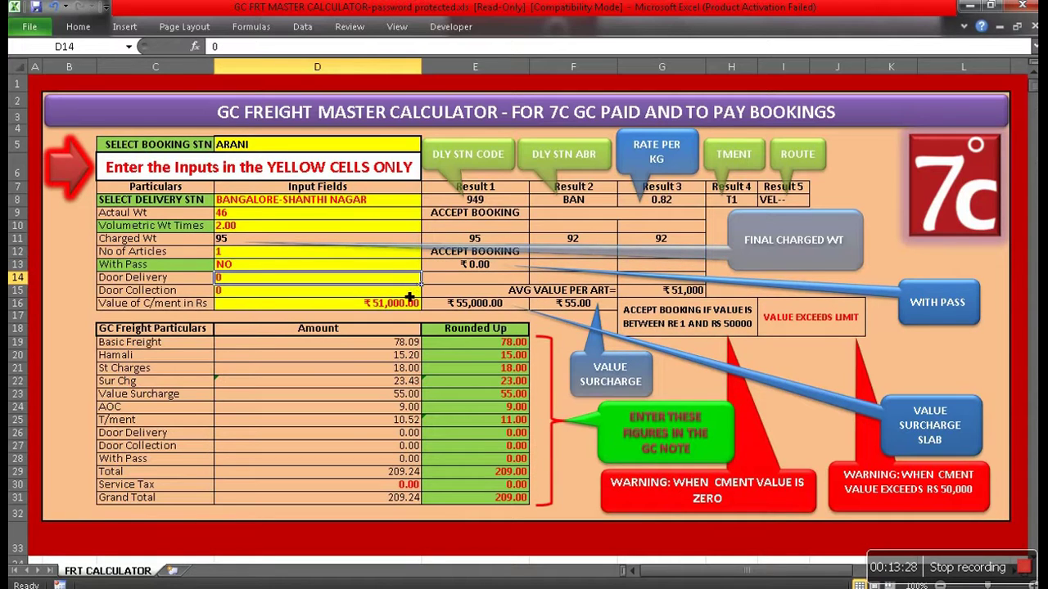
click(408, 288)
click(408, 282)
click(409, 291)
click(409, 281)
click(407, 294)
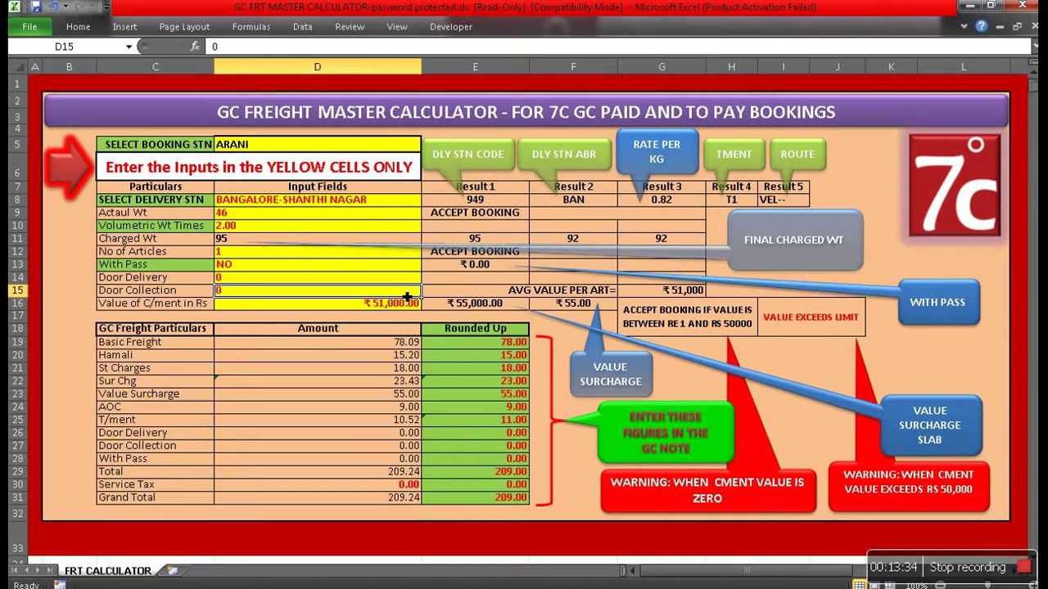
click(406, 282)
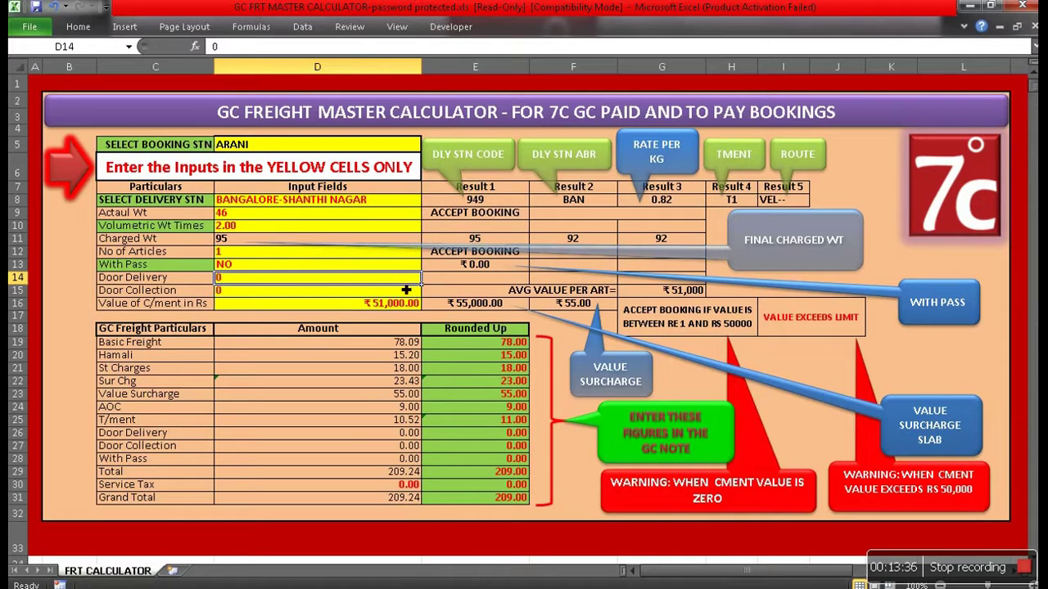
click(406, 293)
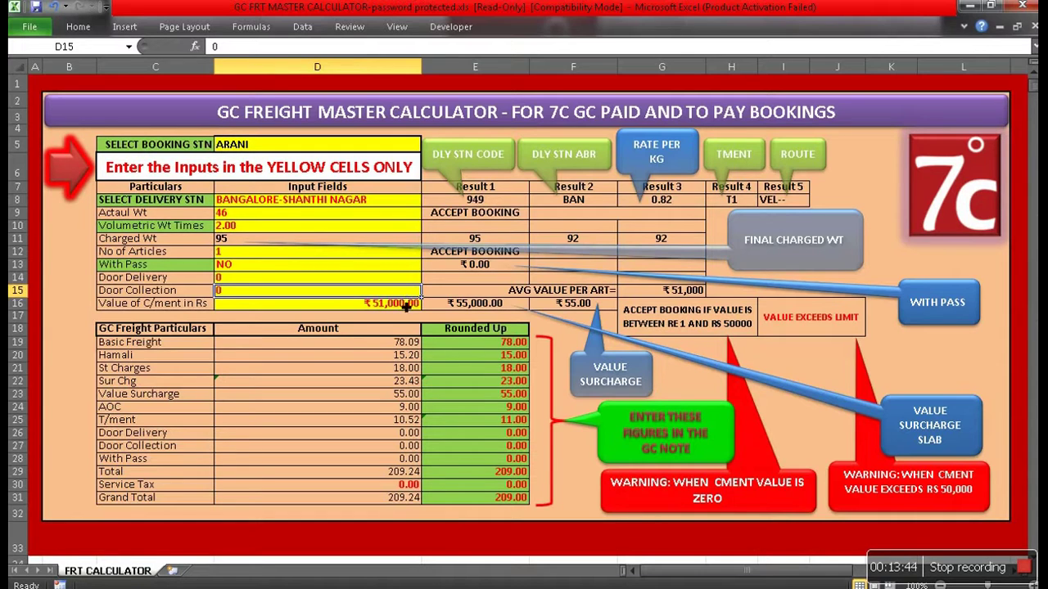
click(406, 305)
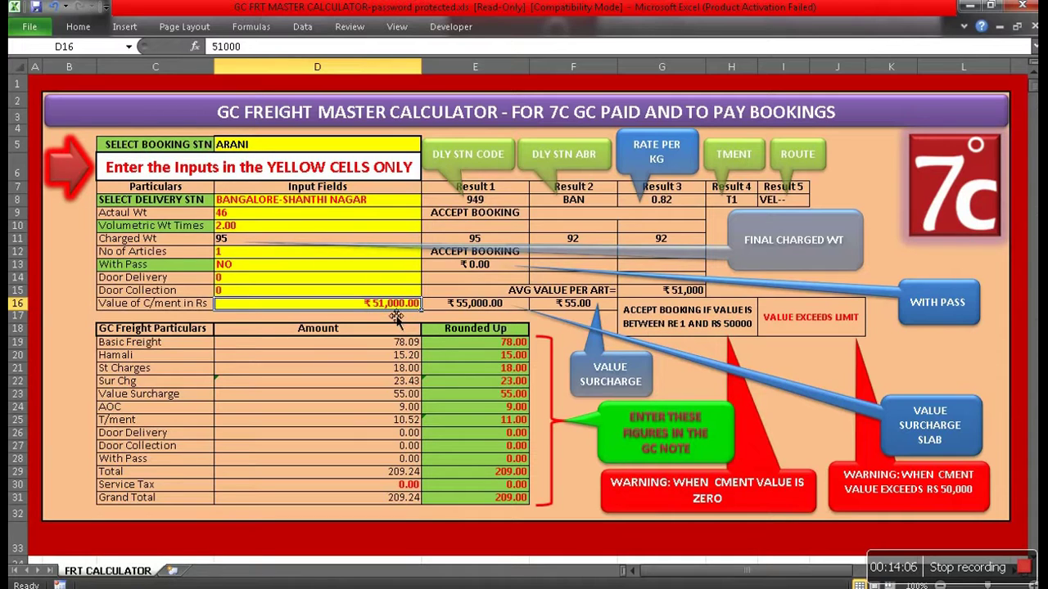
click(329, 257)
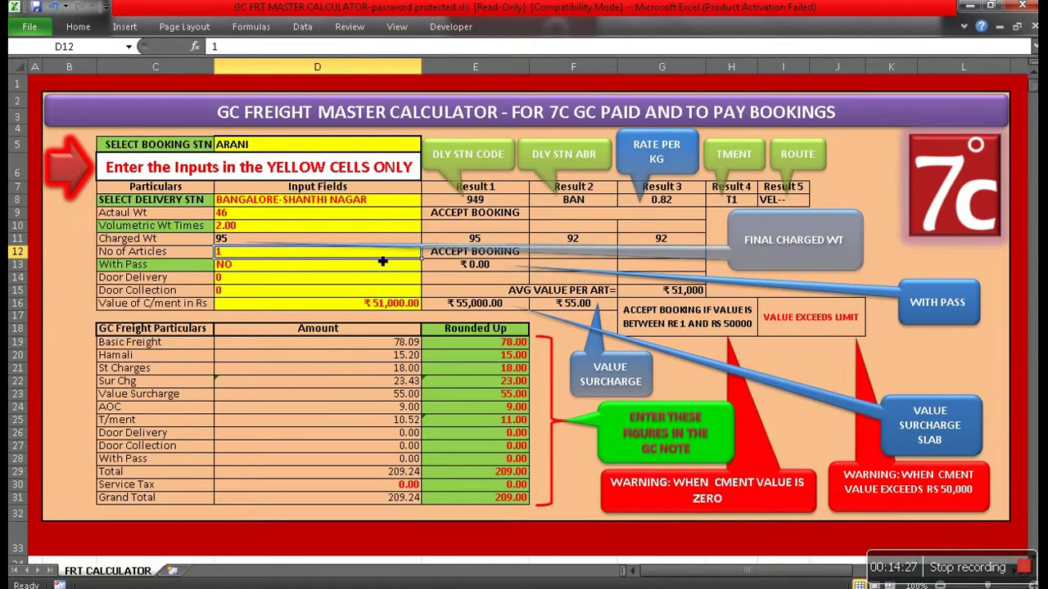
Enter 2 articles in D12, giving ₹25,500 per article and a 214.00 Grand Total
text(2)
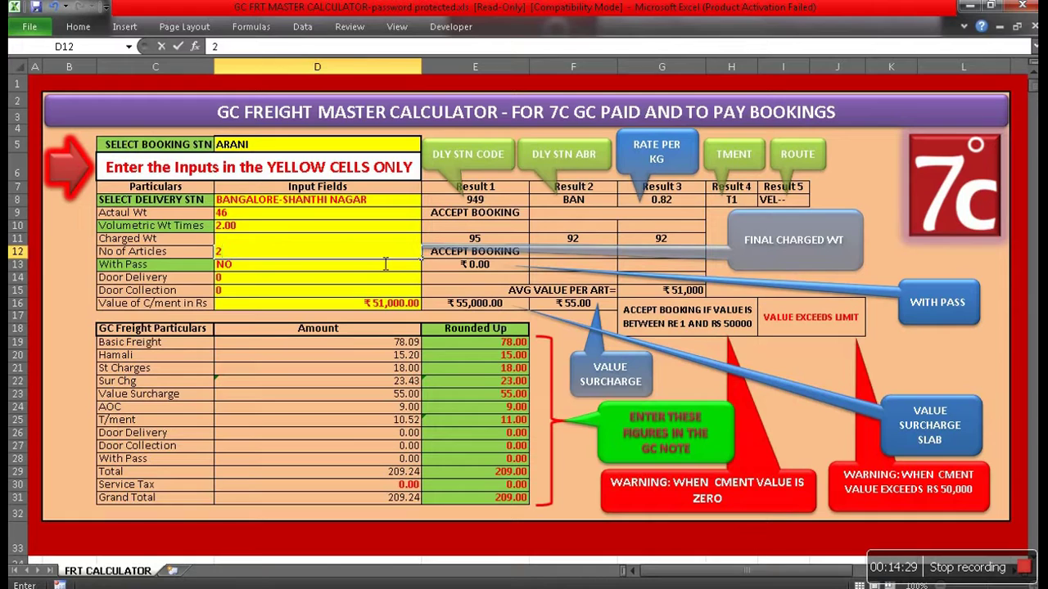
key(Return)
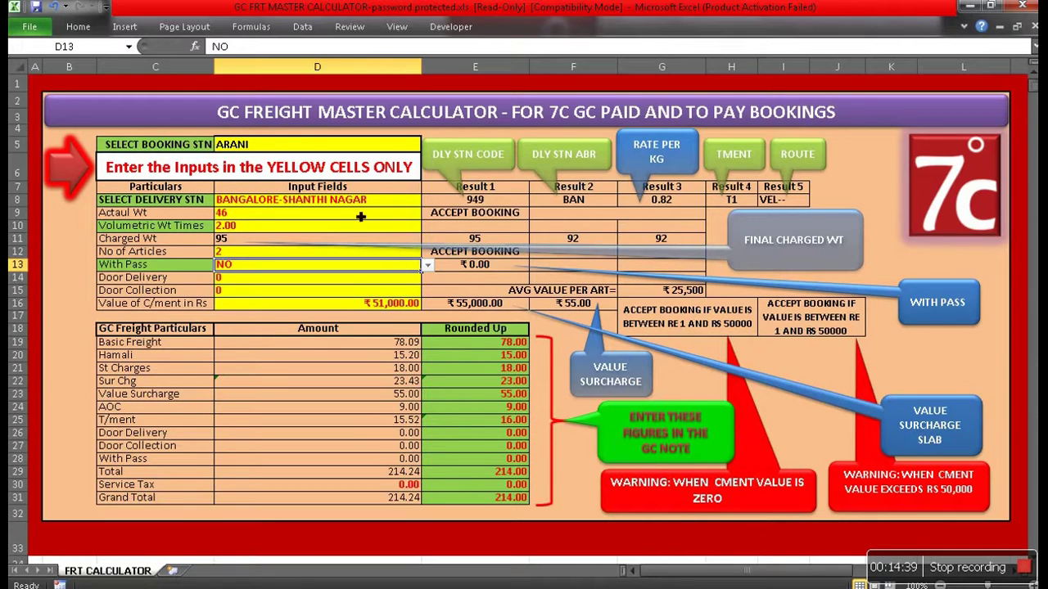
Enter 0 as the consignment value in D16, producing the minimum-value warning and a 159.00 total
click(407, 308)
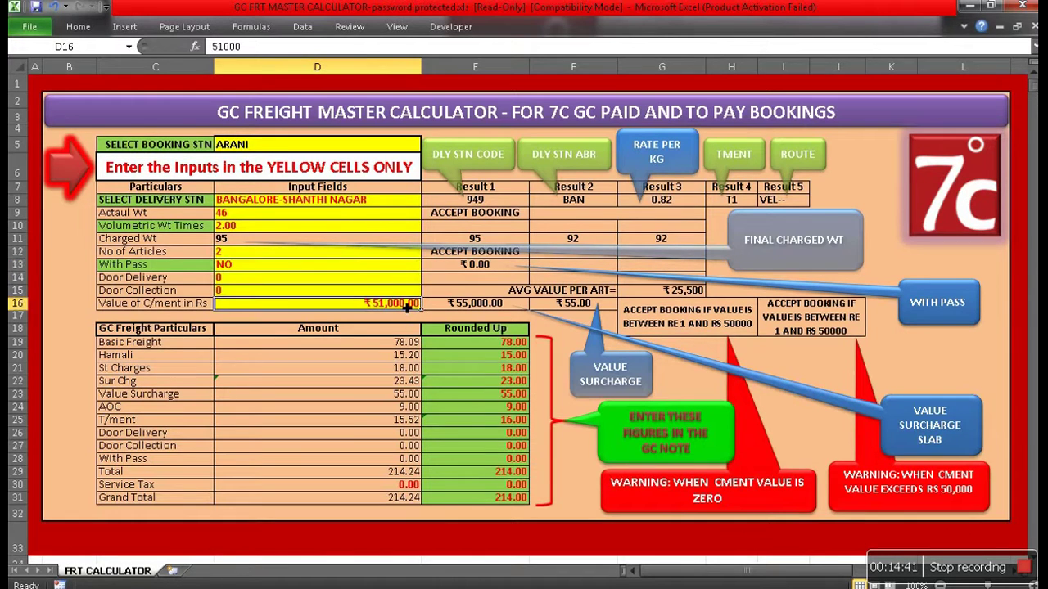
text(0)
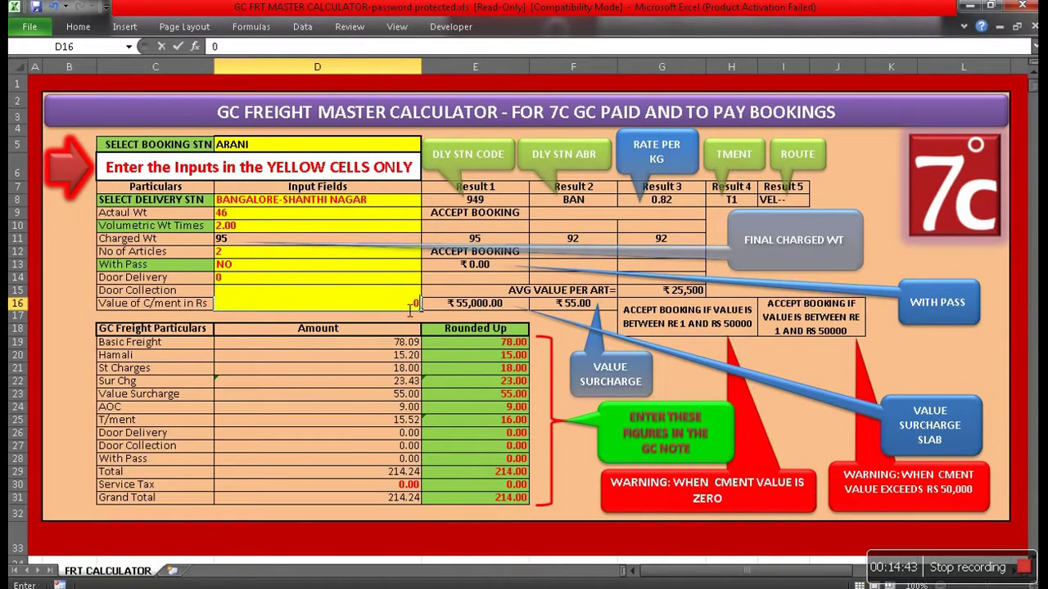
key(Return)
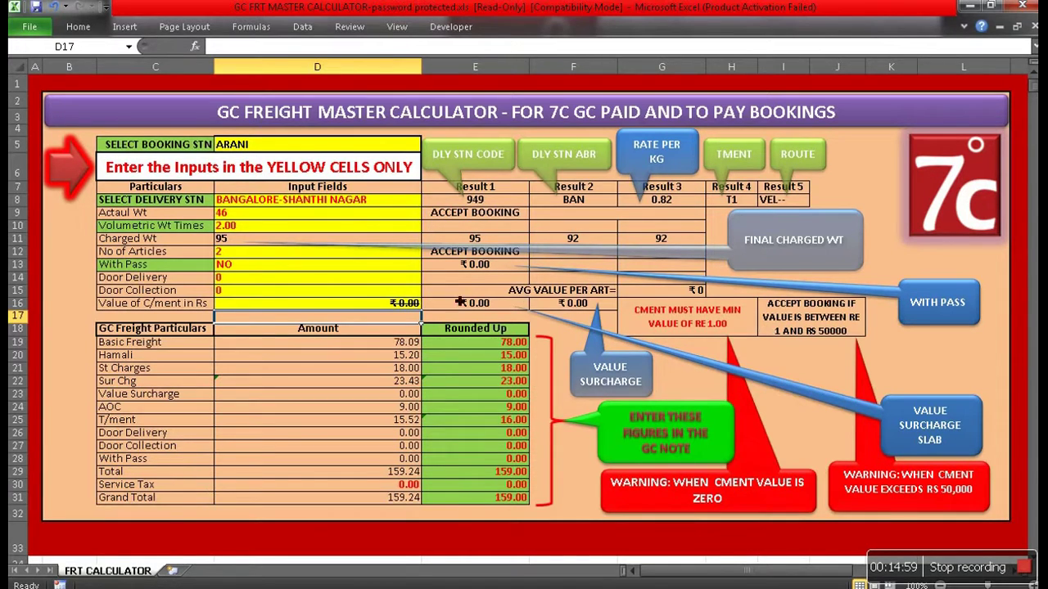
click(419, 305)
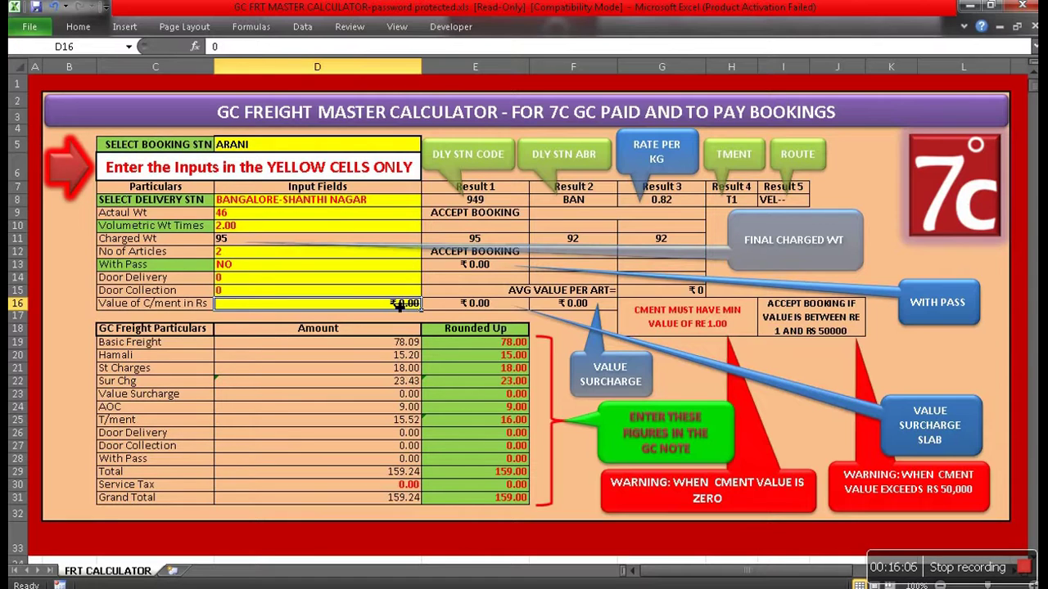
Enter 50, then 50000, in D16, leaving a ₹50,000.00 consignment value and 50.00 Value Surcharge
text(50)
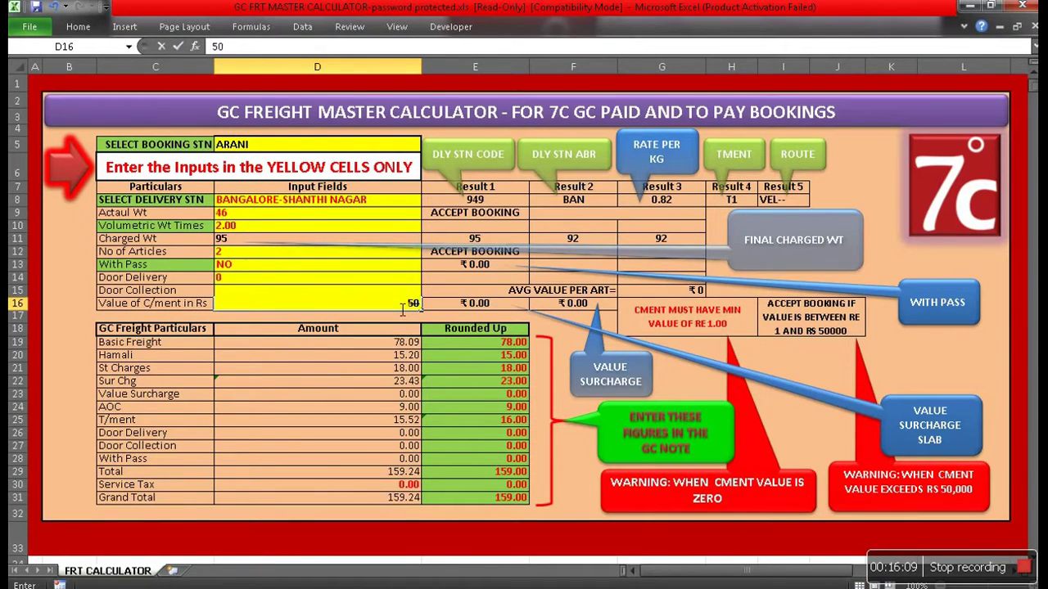
key(Return)
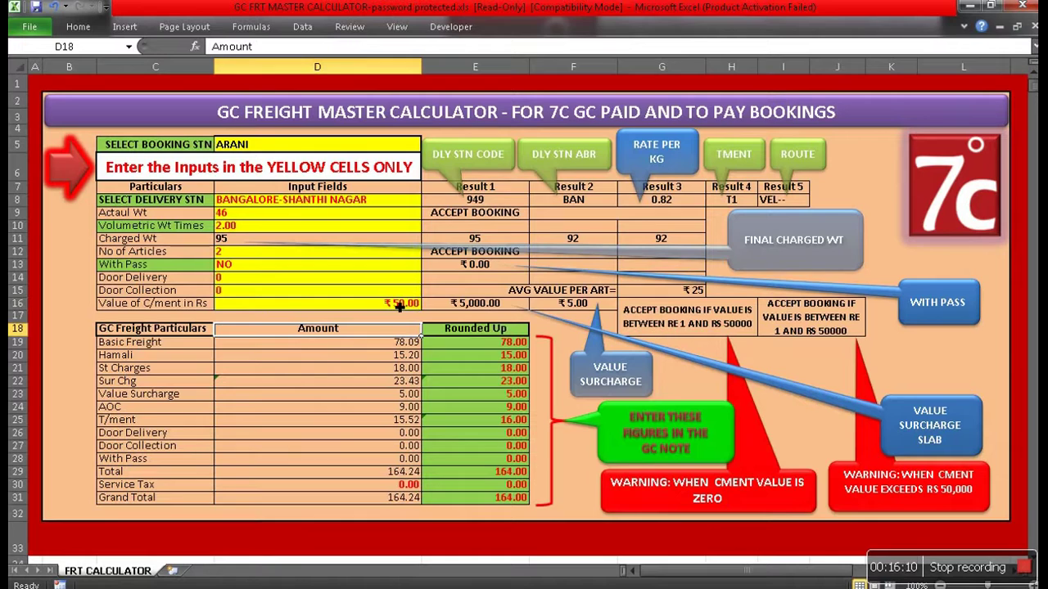
key(Up)
key(Up)
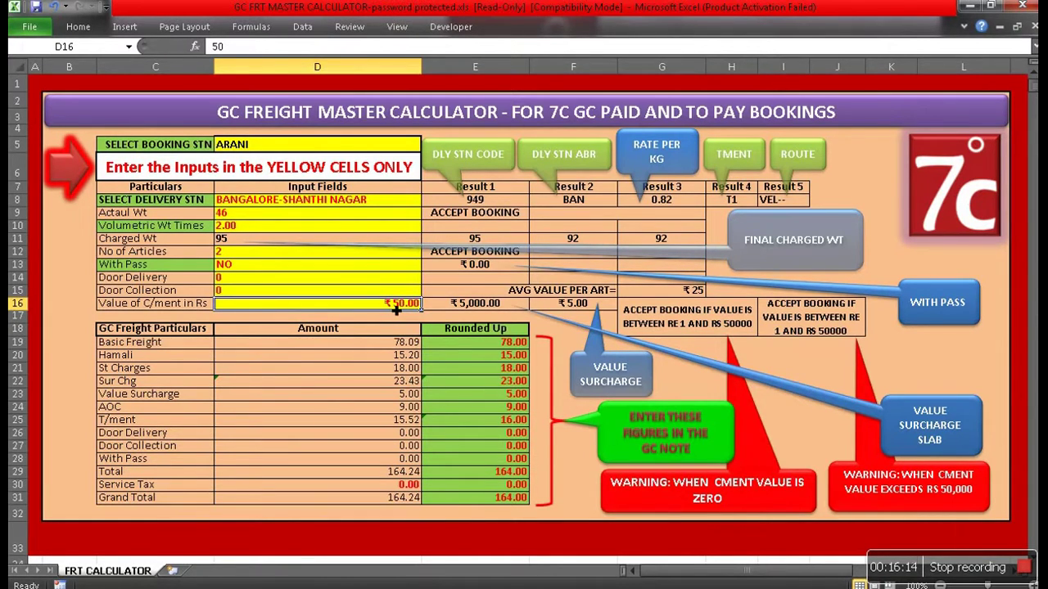
text(50)
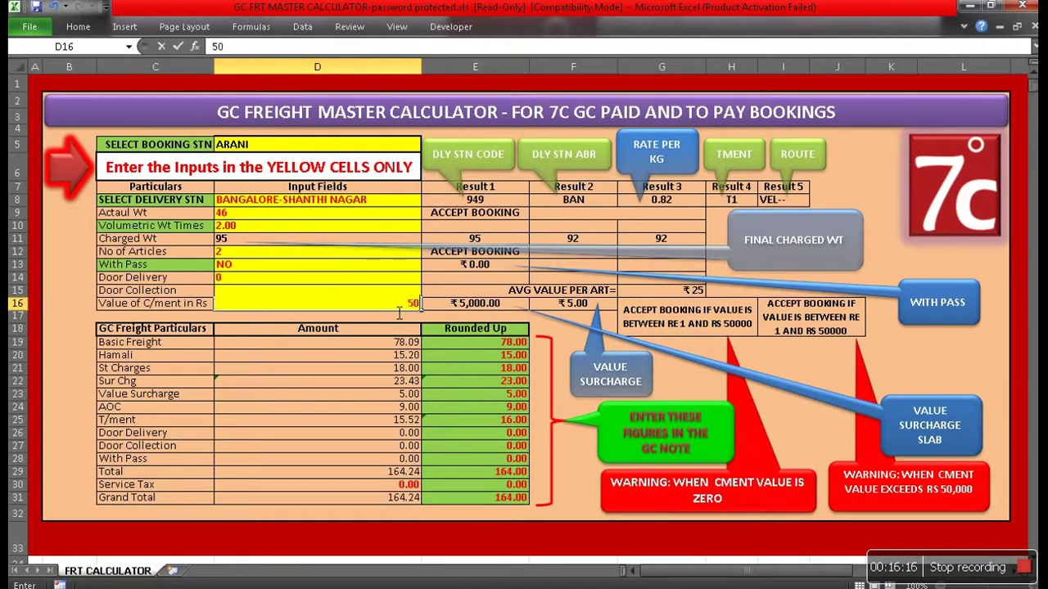
text(000)
key(Return)
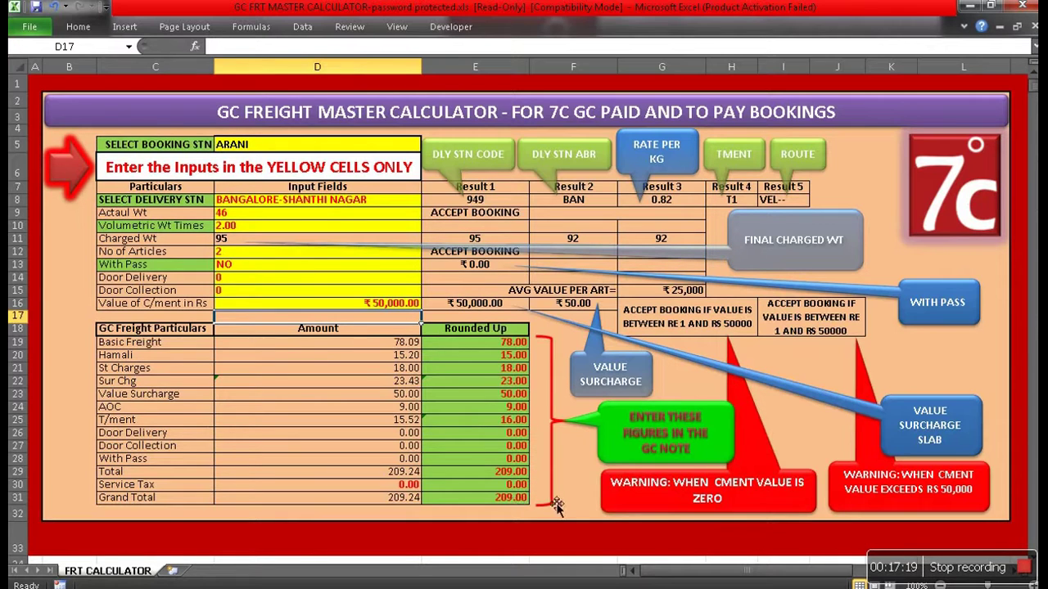
Try actual weights of 500 and then 400 in cell D9
click(414, 217)
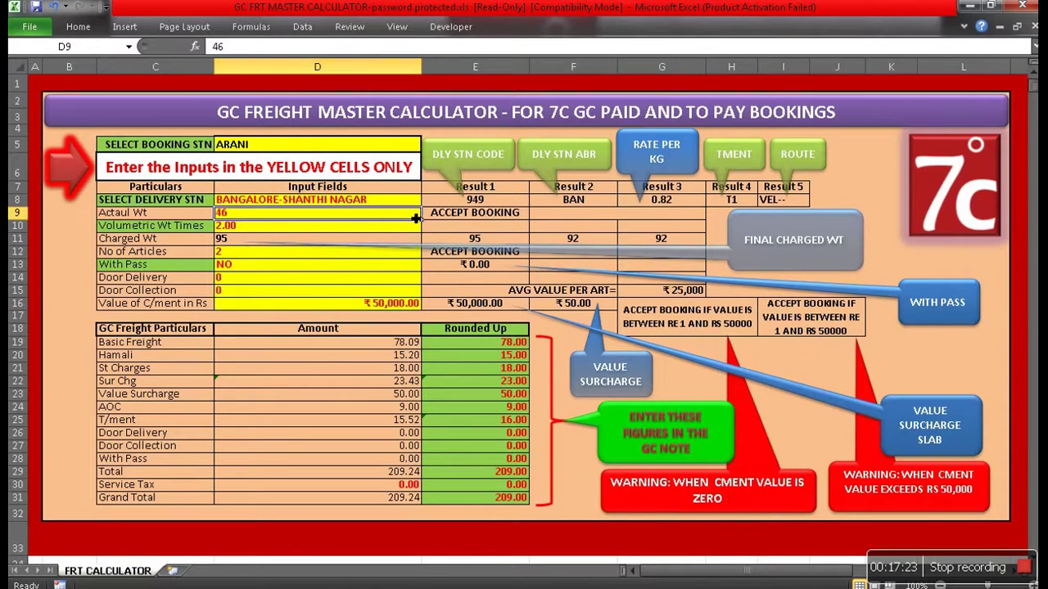
text(500)
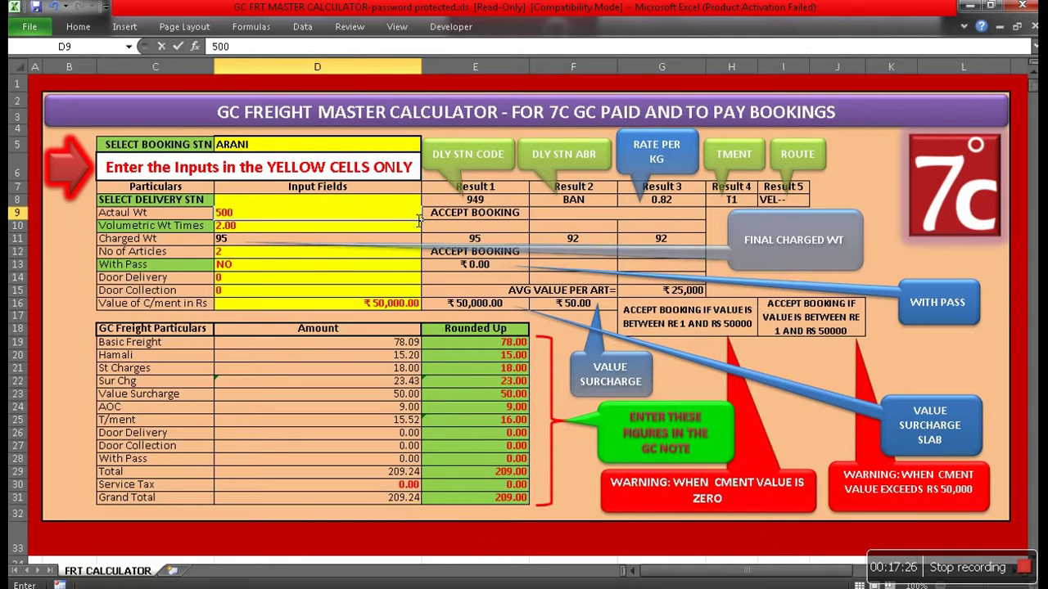
key(Return)
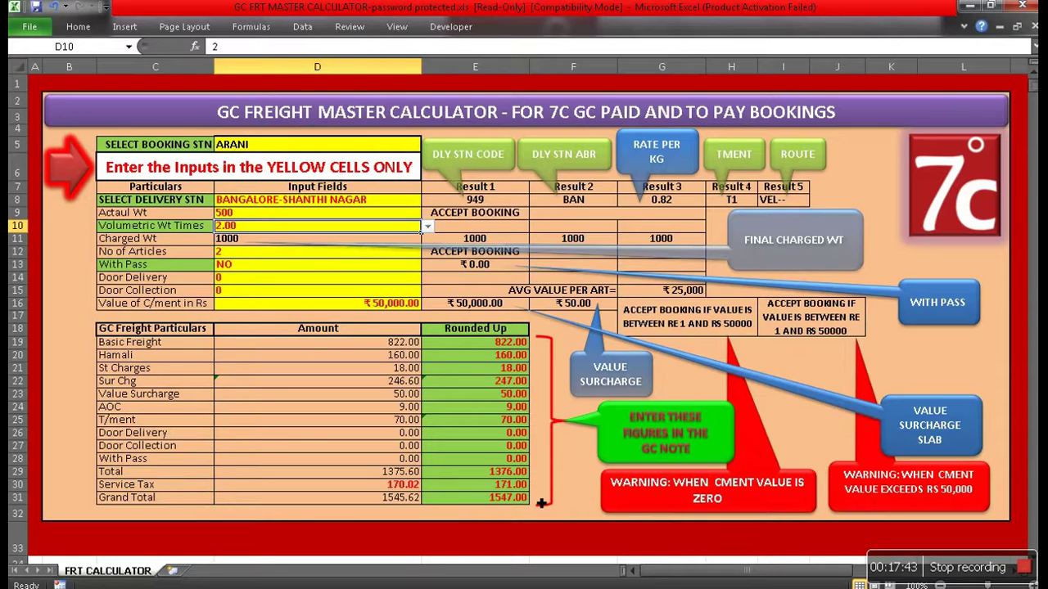
click(374, 217)
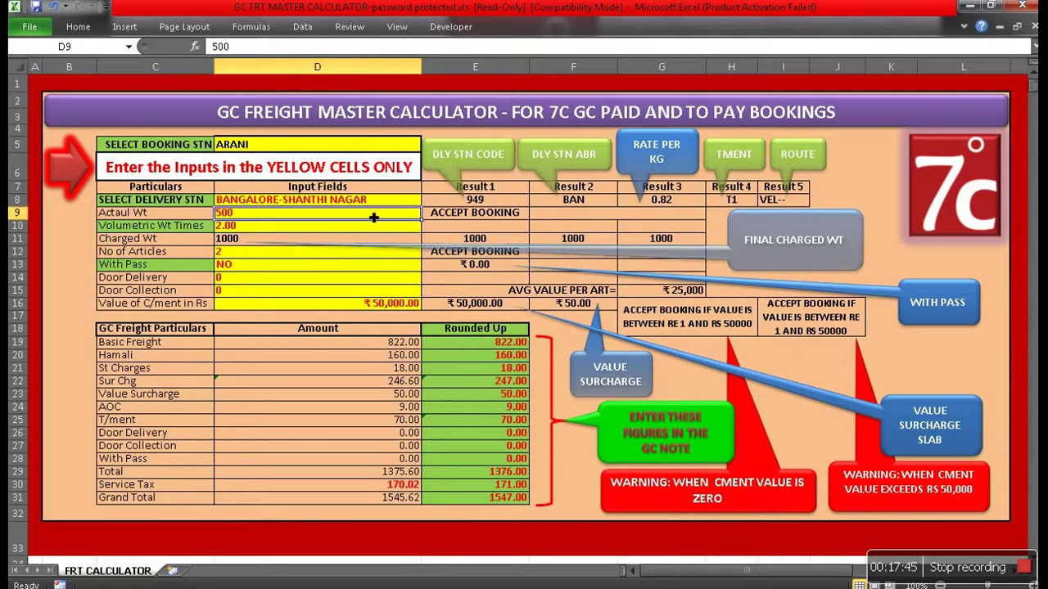
text(400)
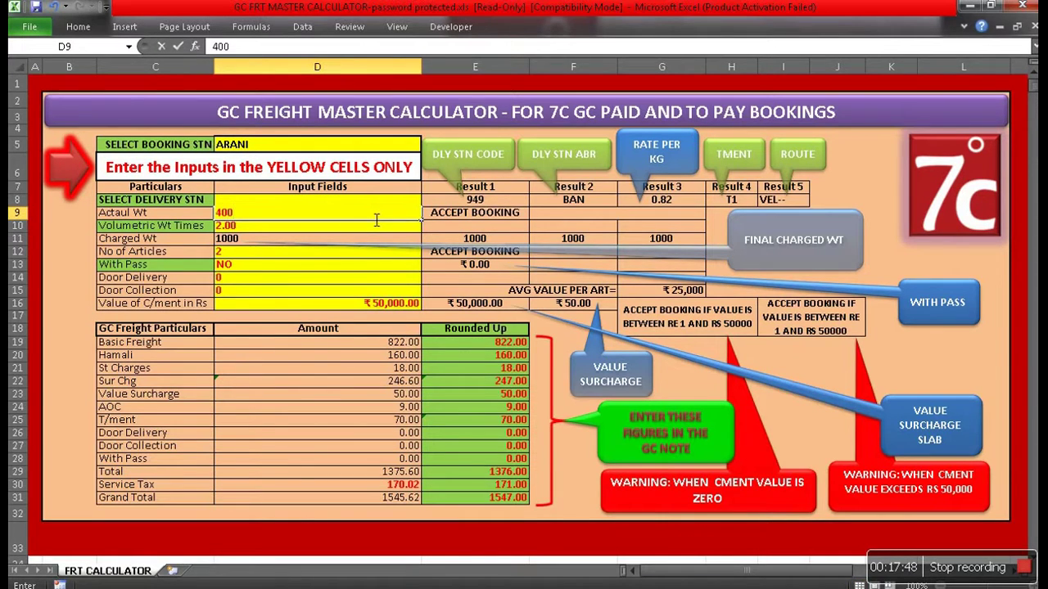
key(Return)
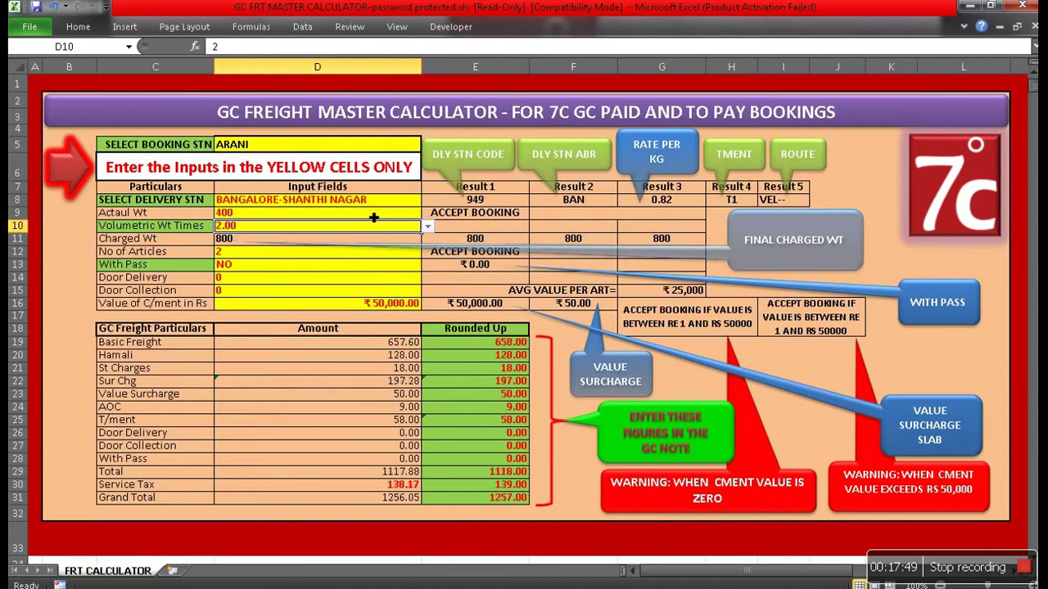
Enter actual weights 300, 250 and finally 260, giving a 520 Charged Wt and 851.00 total
click(373, 218)
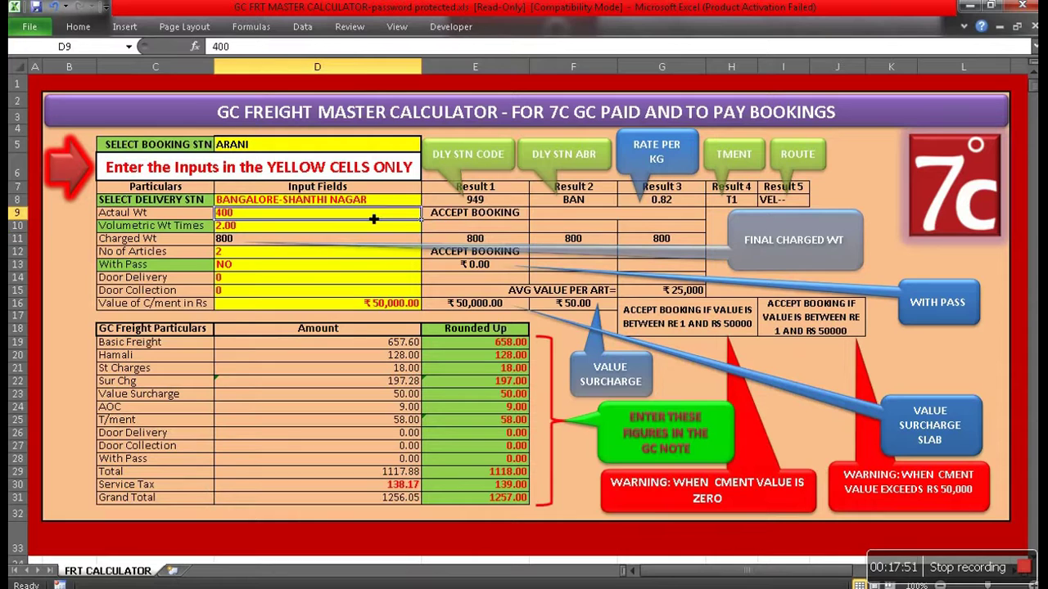
text(300)
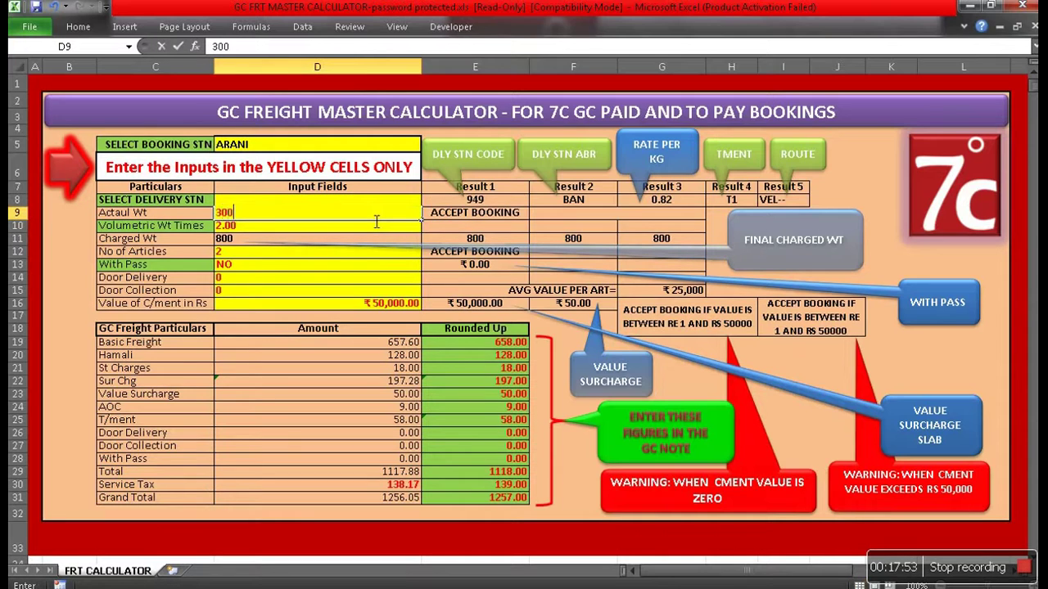
key(Return)
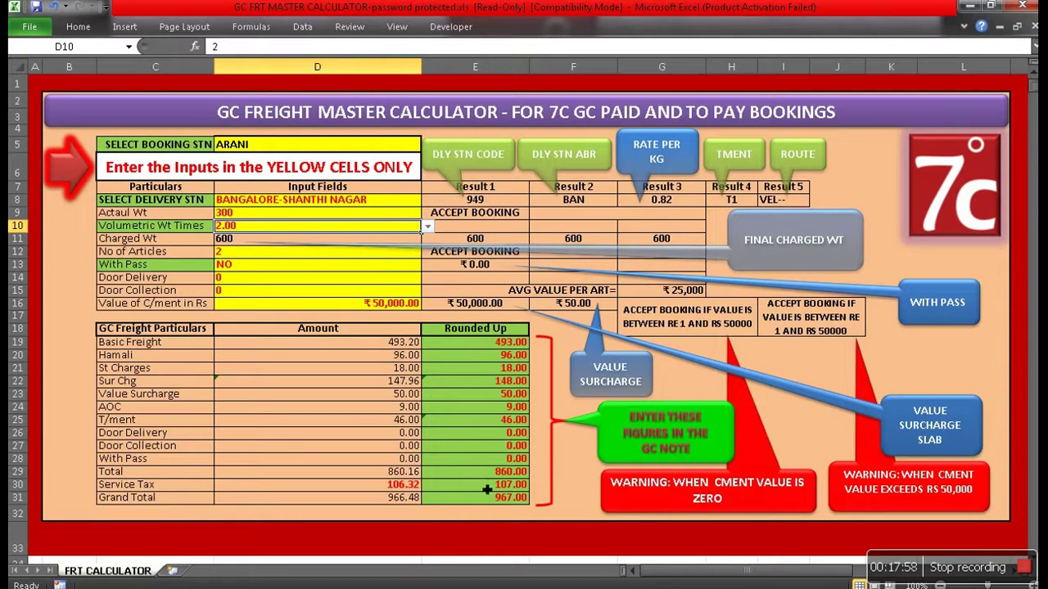
click(361, 219)
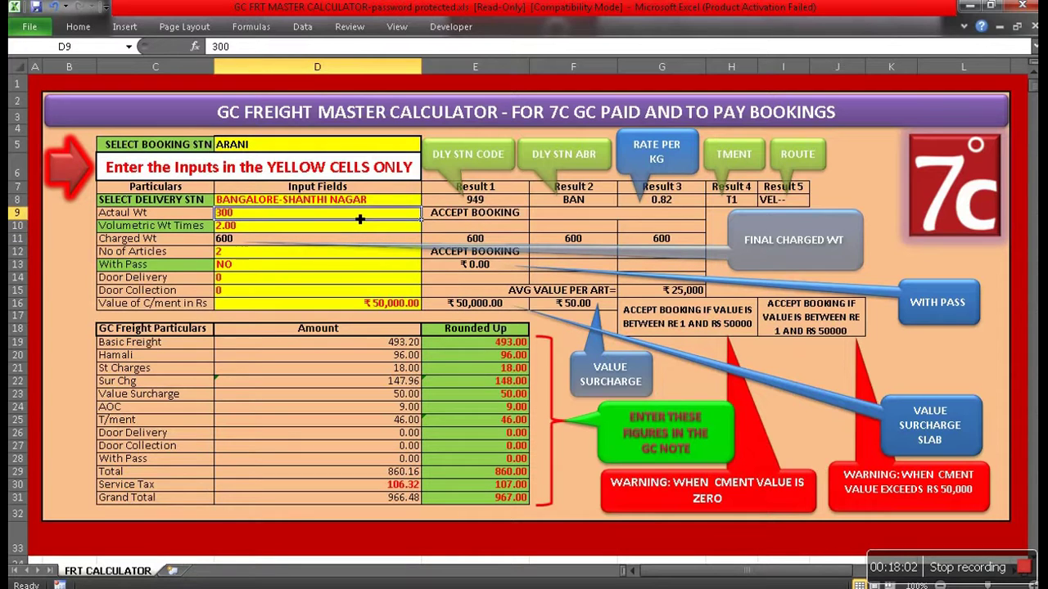
text(250)
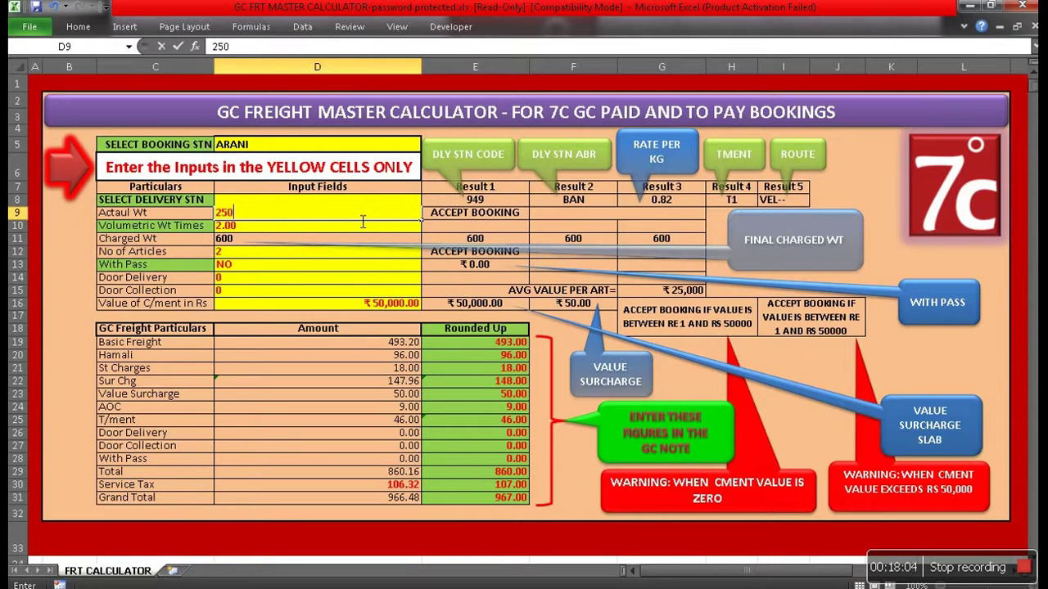
key(Return)
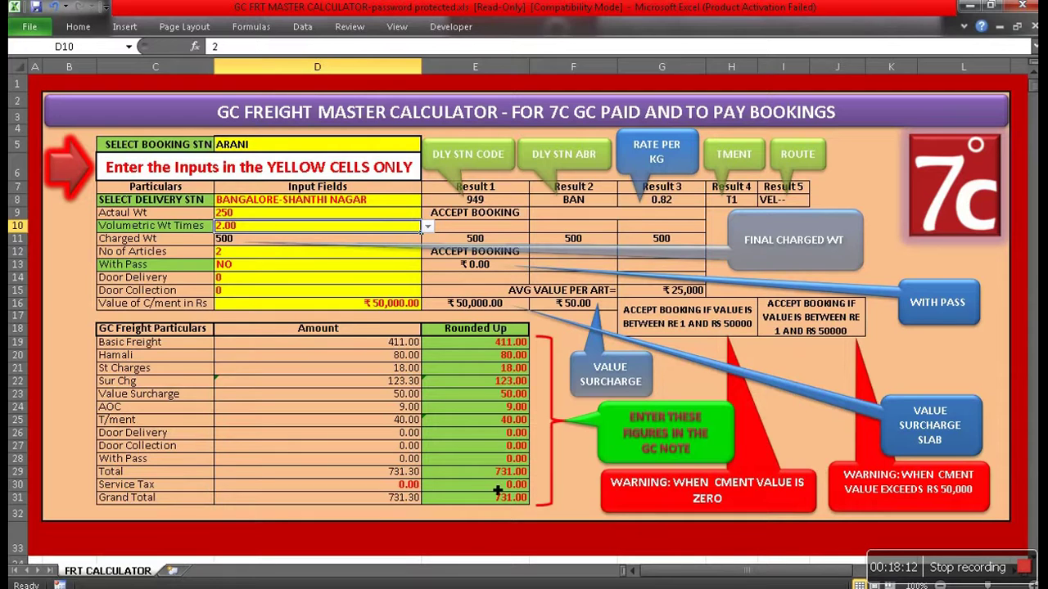
click(325, 215)
text(2)
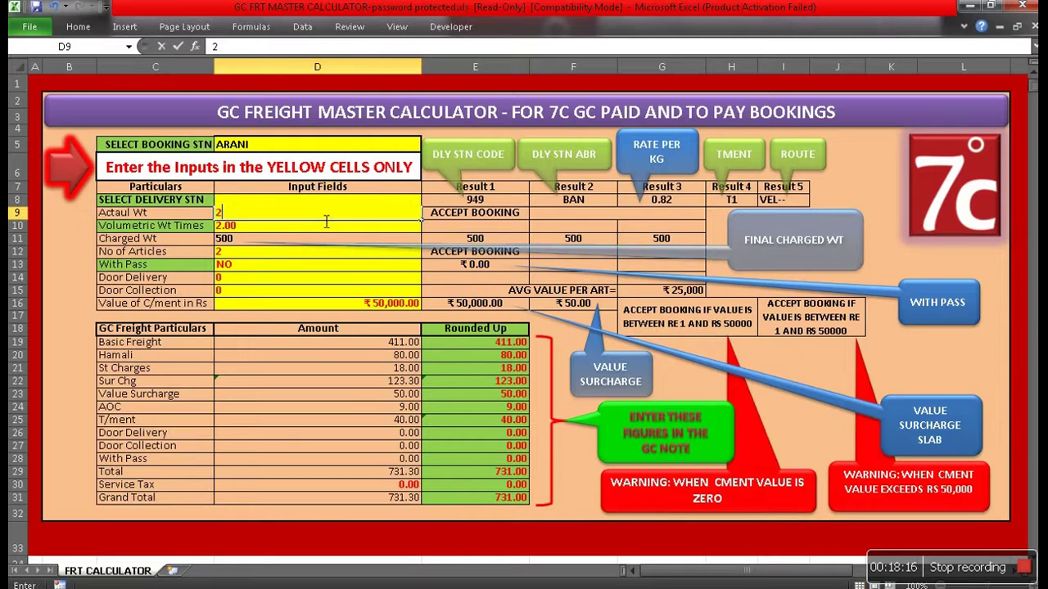
text(60)
key(Return)
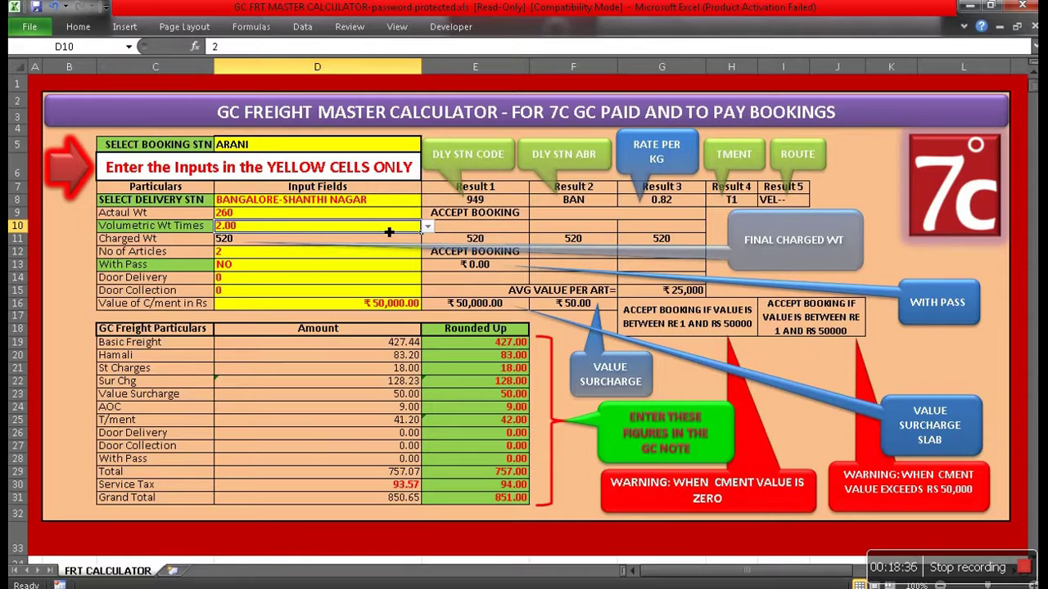
Select ARANI as the delivery station in D8 to trigger the same-station error
click(387, 152)
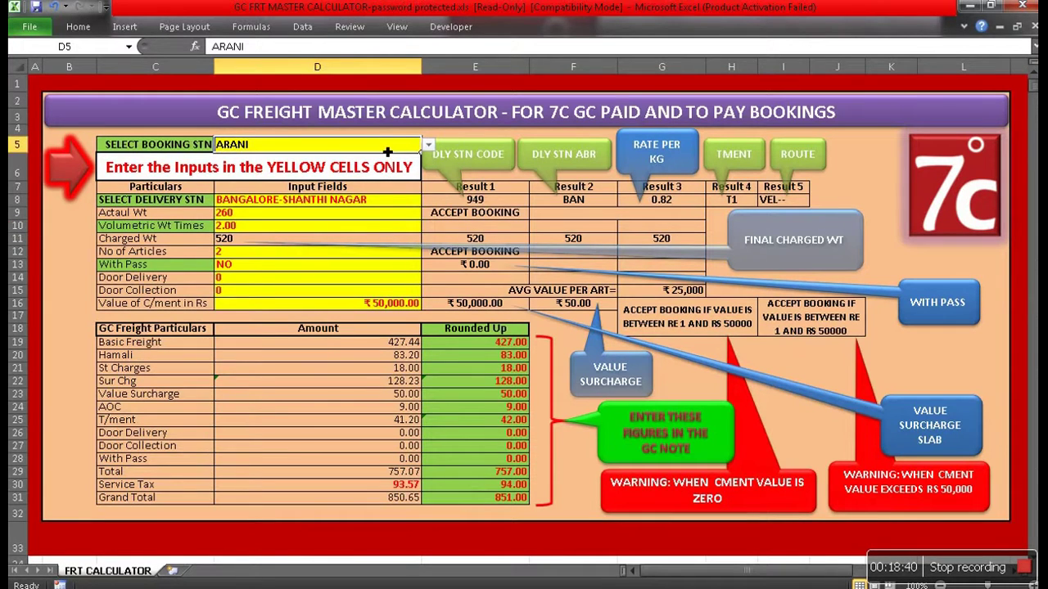
click(394, 203)
click(427, 200)
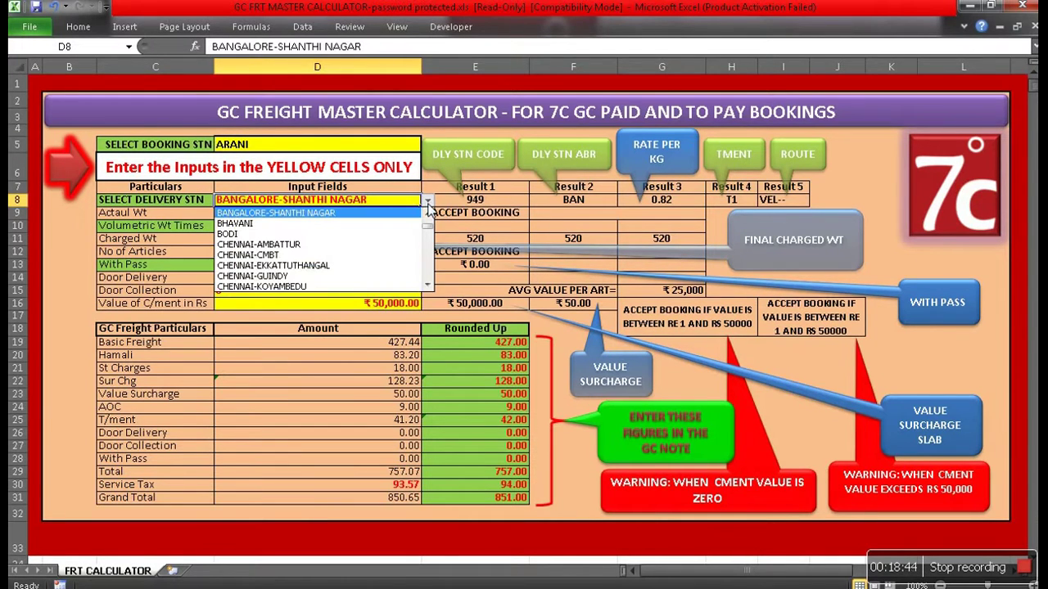
key(Up)
key(Up)
key(Up)
key(Up)
key(Up)
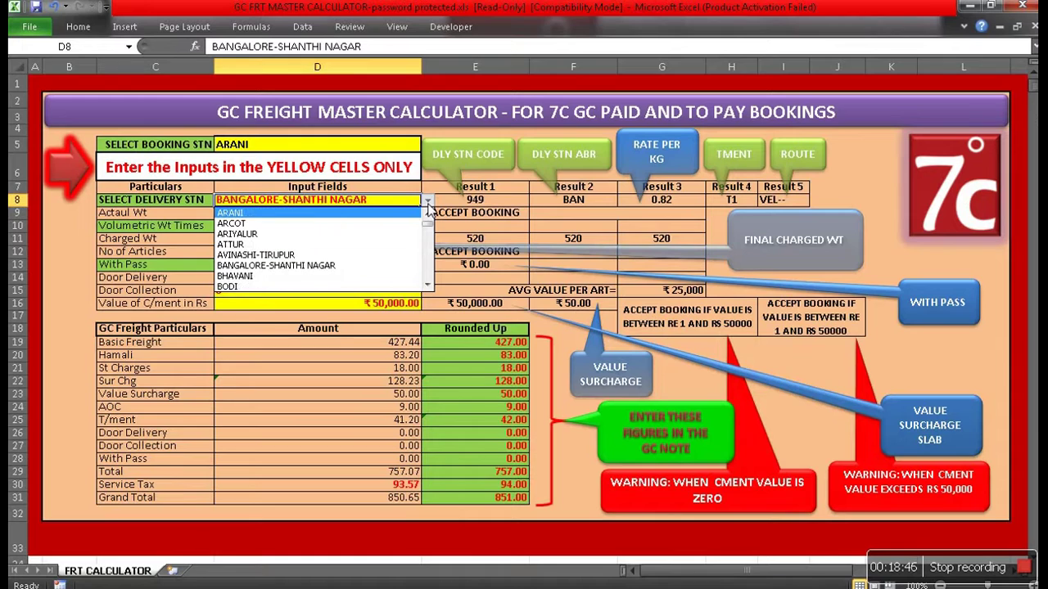
key(Return)
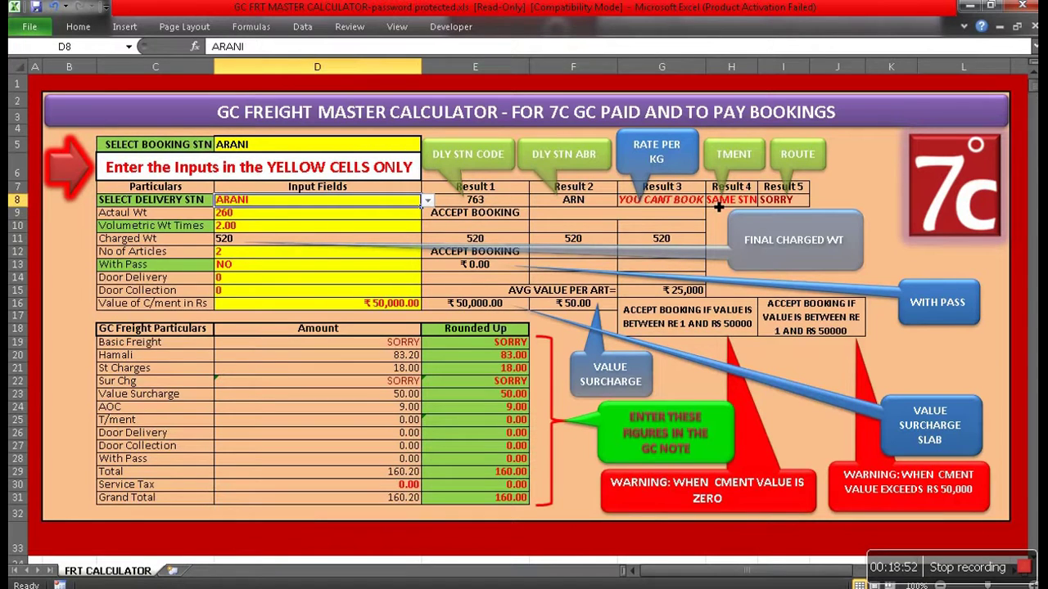
Change the booking station in D5 to CHENNAI-AMBATTUR, giving rate 0.45 and a 464.00 Grand Total
click(416, 146)
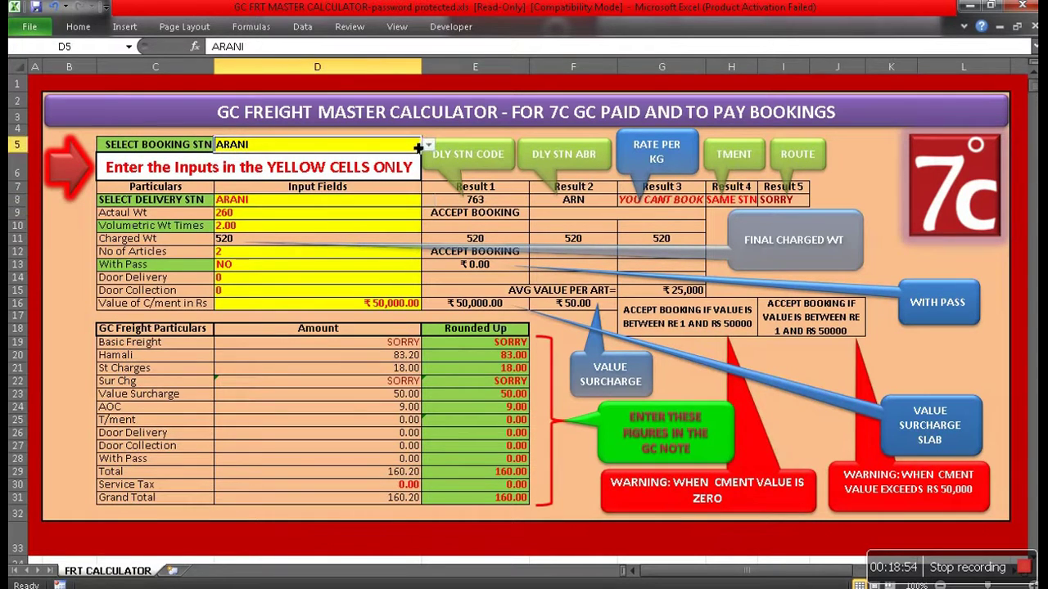
click(428, 145)
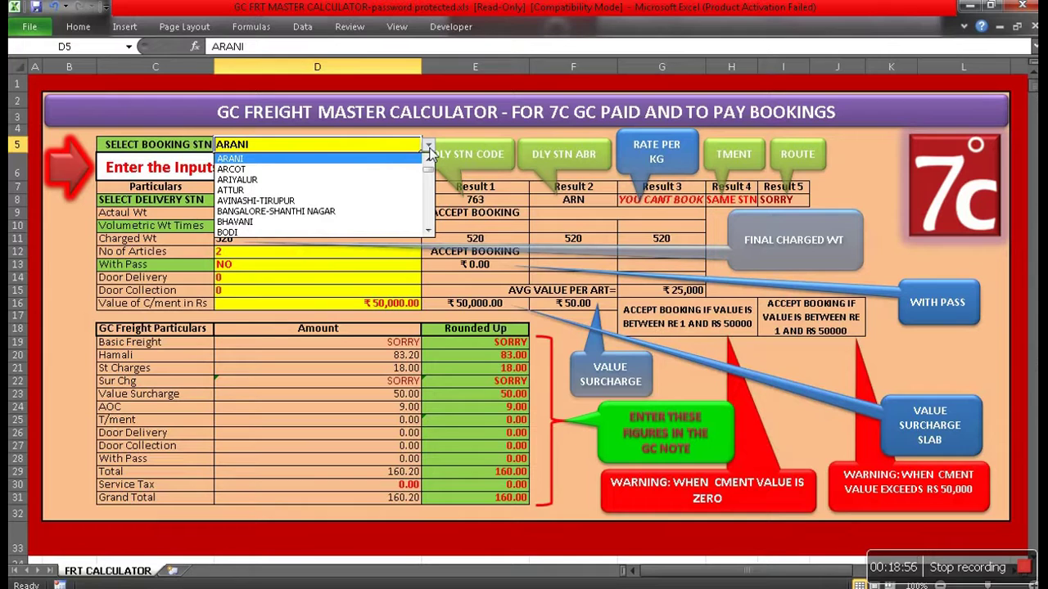
key(Down)
key(Down)
key(Down)
key(Down)
key(Down)
key(Down)
key(Down)
key(Down)
key(Down)
key(Down)
key(Down)
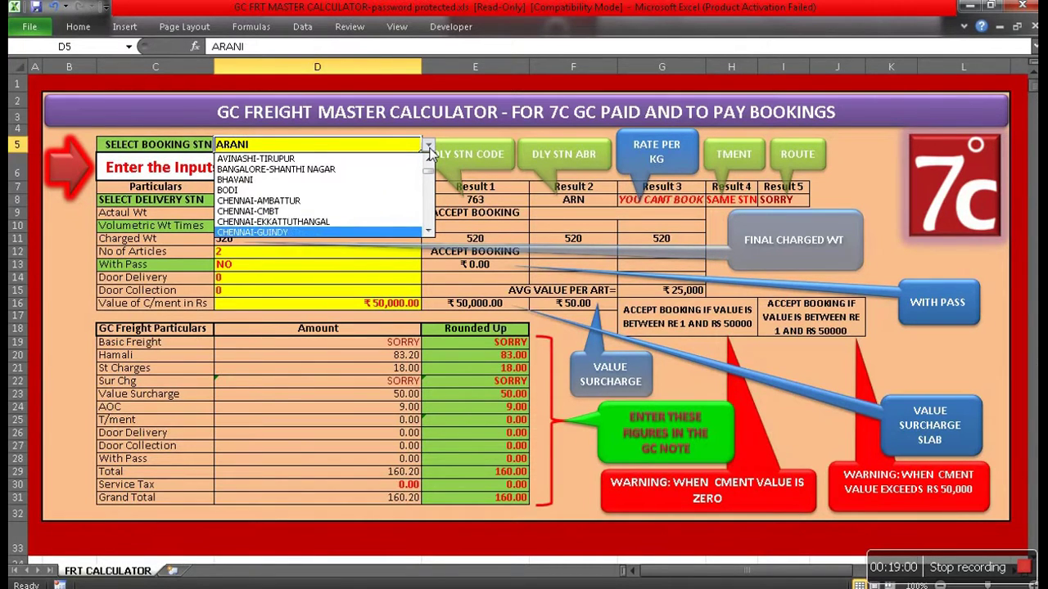
key(Up)
key(Up)
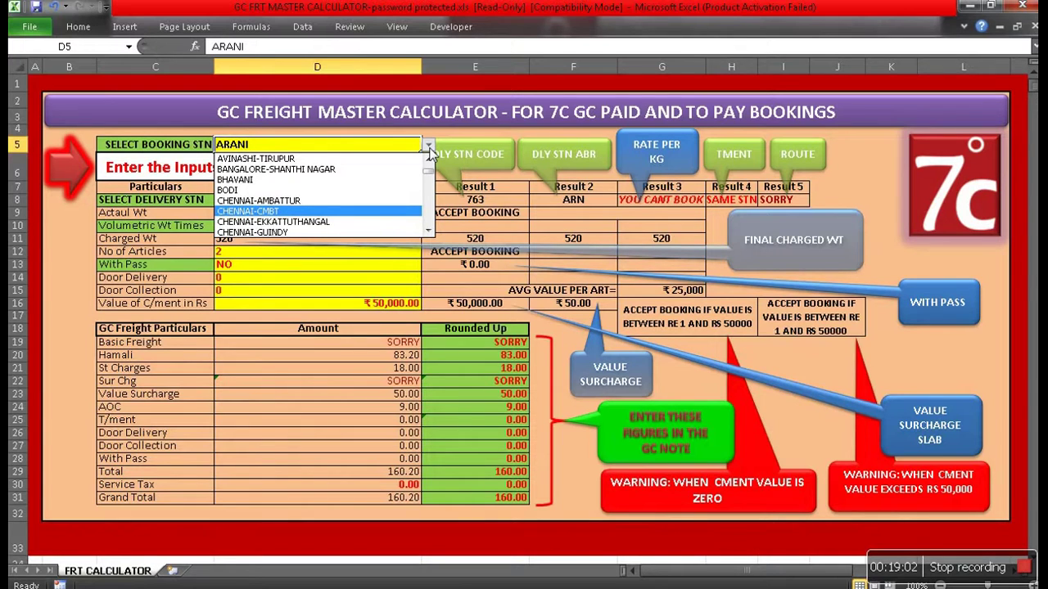
key(Up)
key(Return)
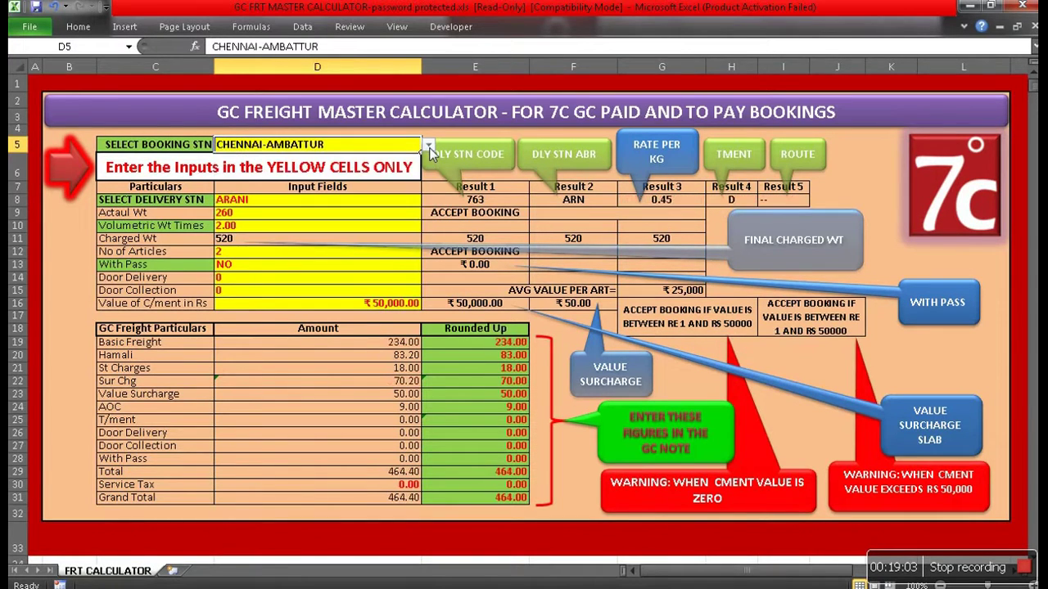
Pick CHENNAI-T.NAGAR as the delivery station in D8, bringing back the YOU CANT BOOK and SORRY warnings
click(407, 203)
click(427, 200)
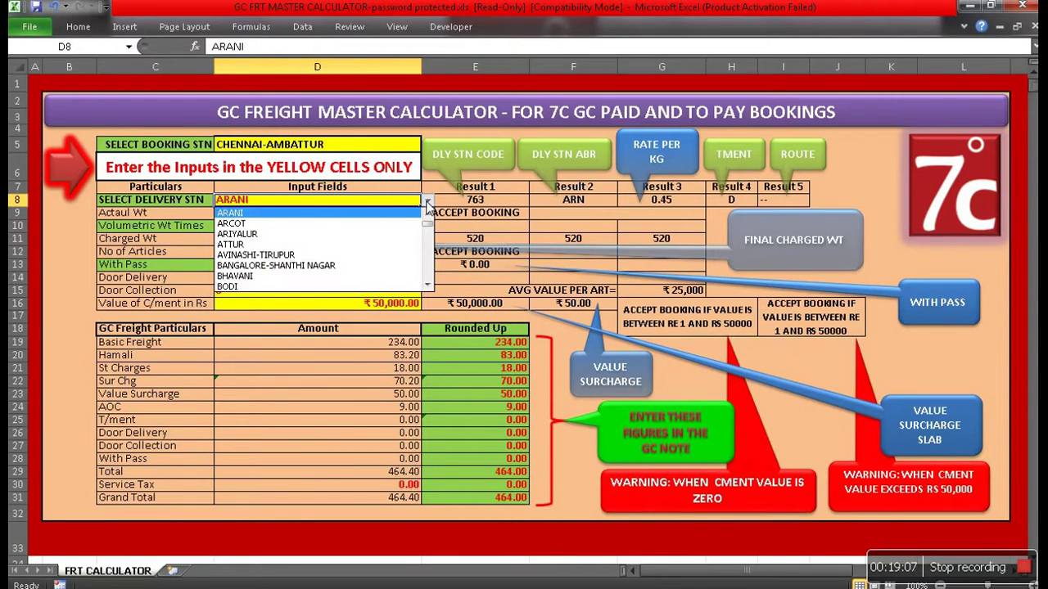
click(427, 287)
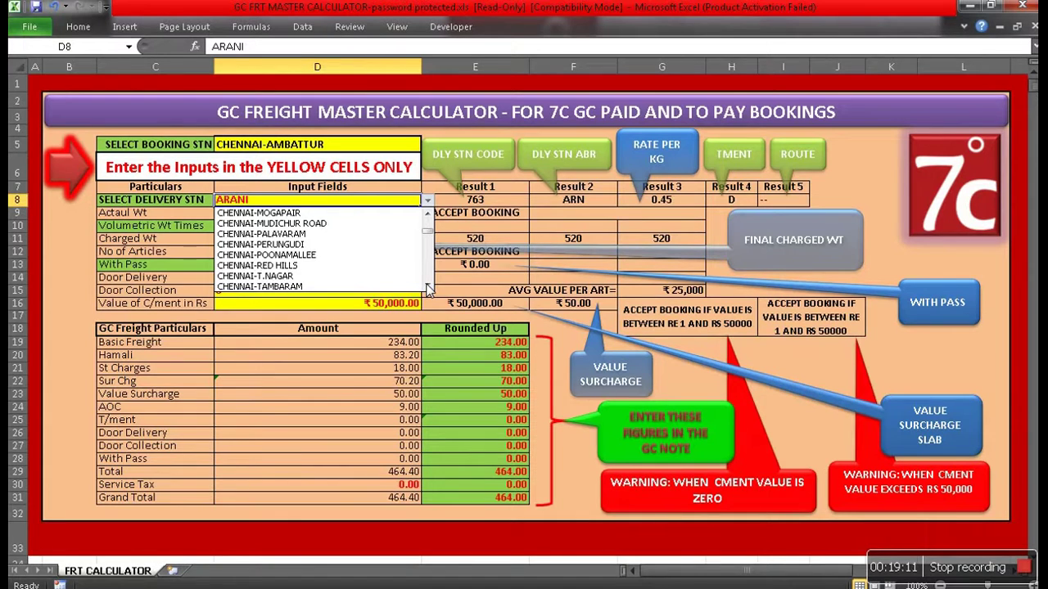
click(369, 279)
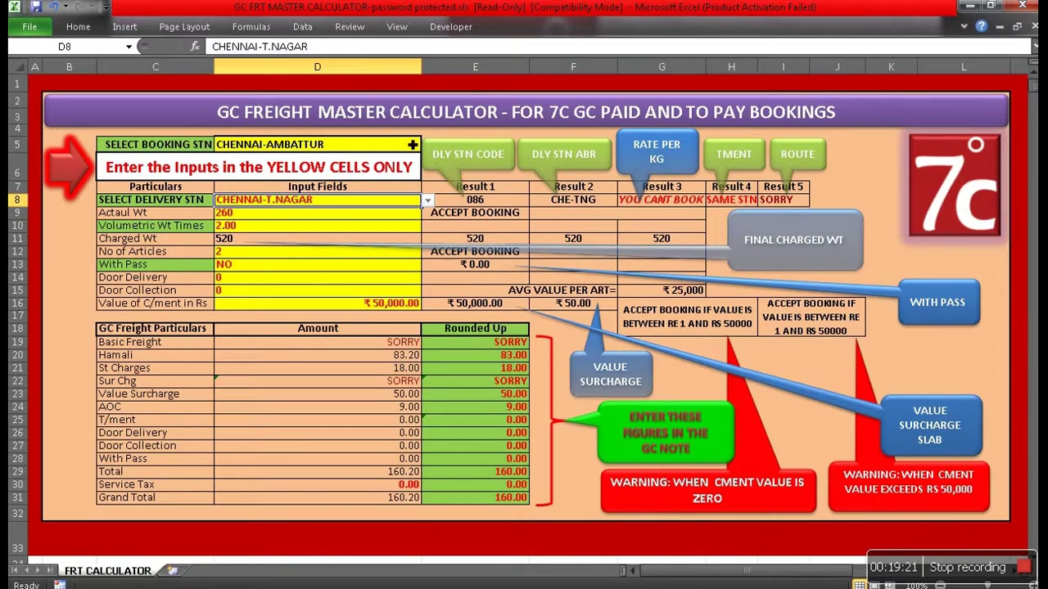
click(369, 144)
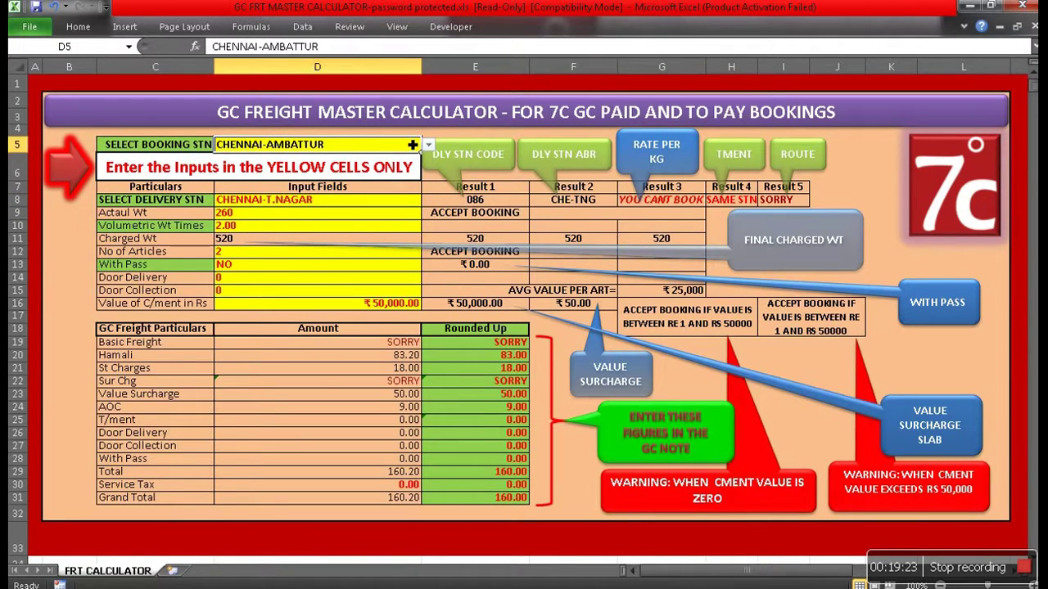